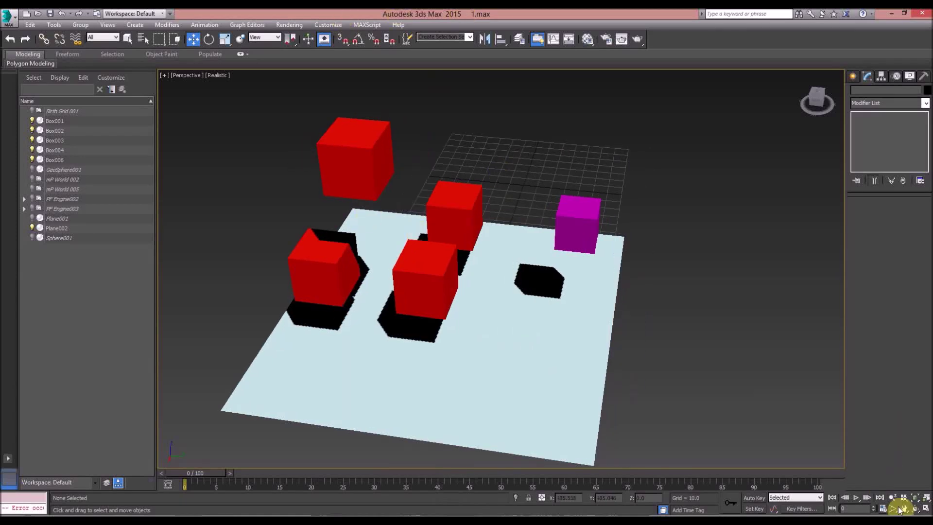
- Shift the pale floor plane slightly along Y to about -13.965 and remove its MassFX Rigid Body modifier
left_click(520, 281)
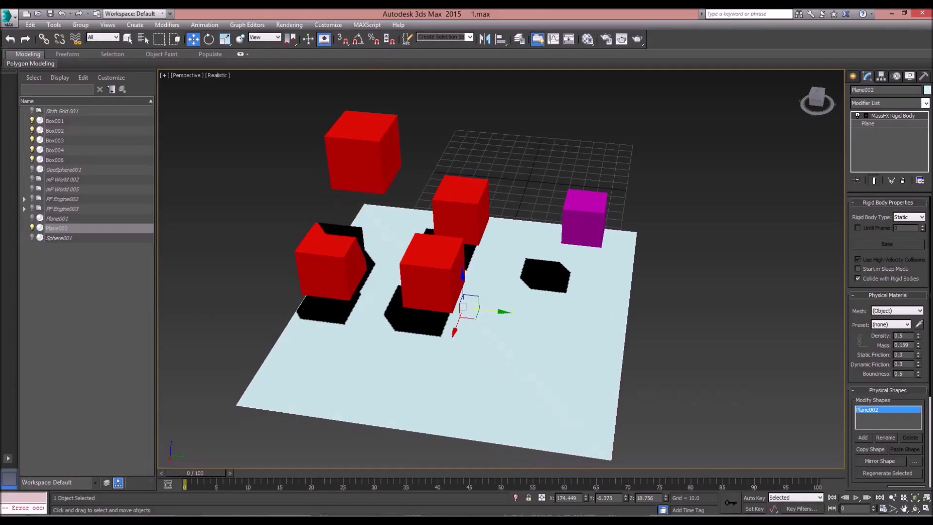
left_click(915, 508)
left_click_drag(471, 256, 380, 209)
middle_click_drag(340, 158, 340, 284)
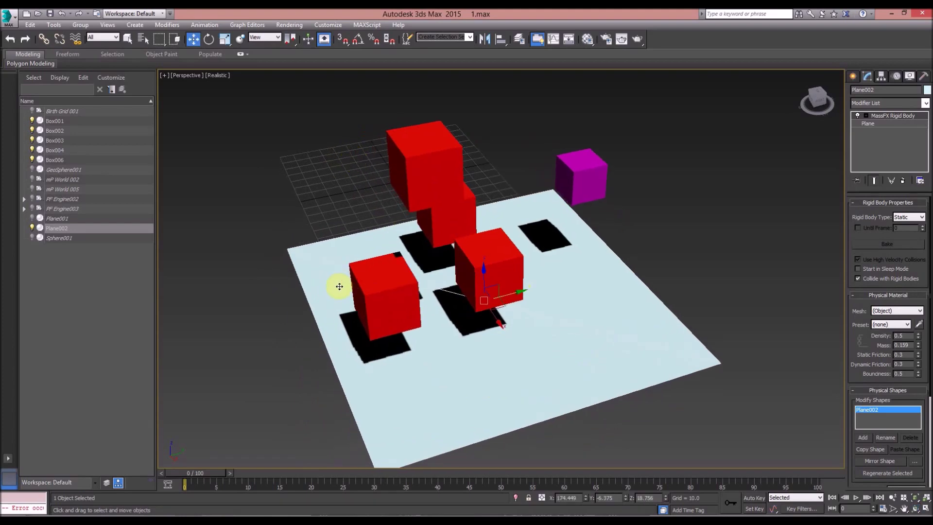
left_click_drag(510, 301, 500, 298)
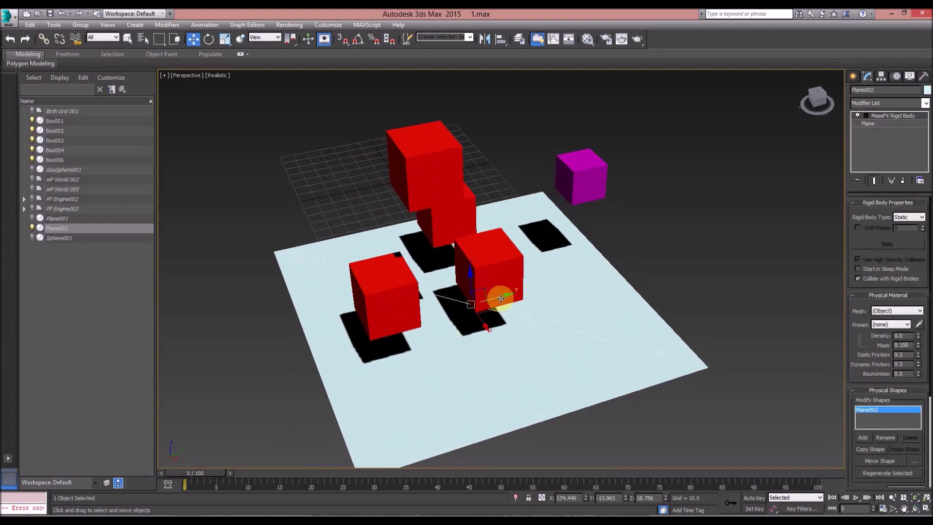
left_click(902, 181)
middle_click_drag(568, 208, 541, 220)
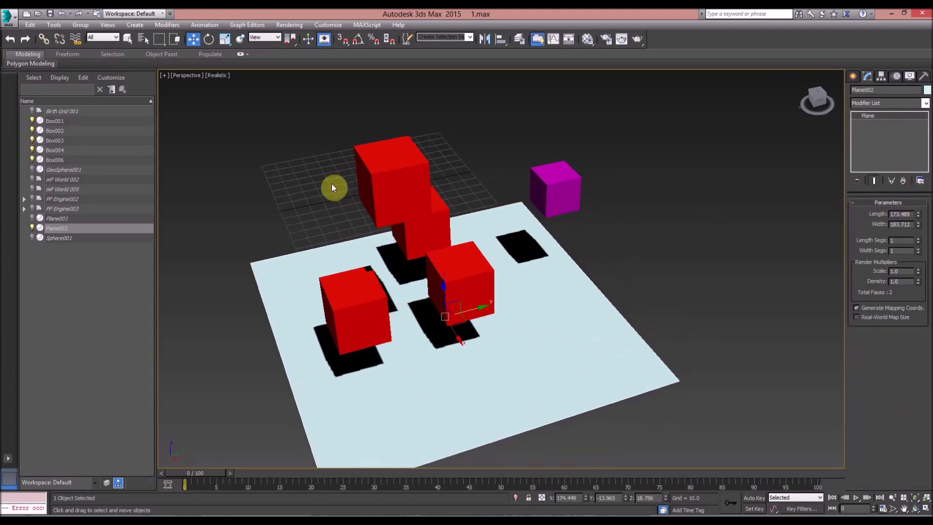
- Inspect the floating red box and the purple box, checking which modifiers each one carries
left_click(380, 163)
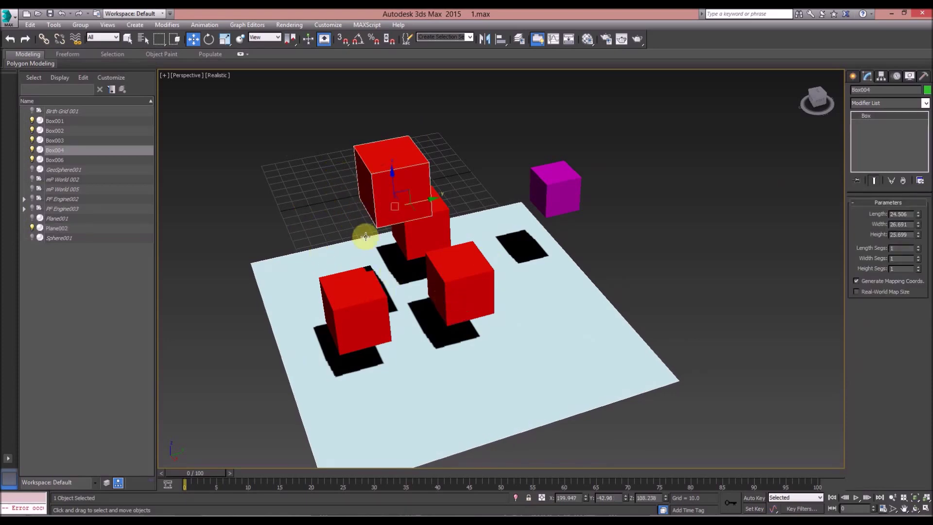
middle_click_drag(365, 236, 351, 214)
middle_click_drag(399, 279, 454, 302)
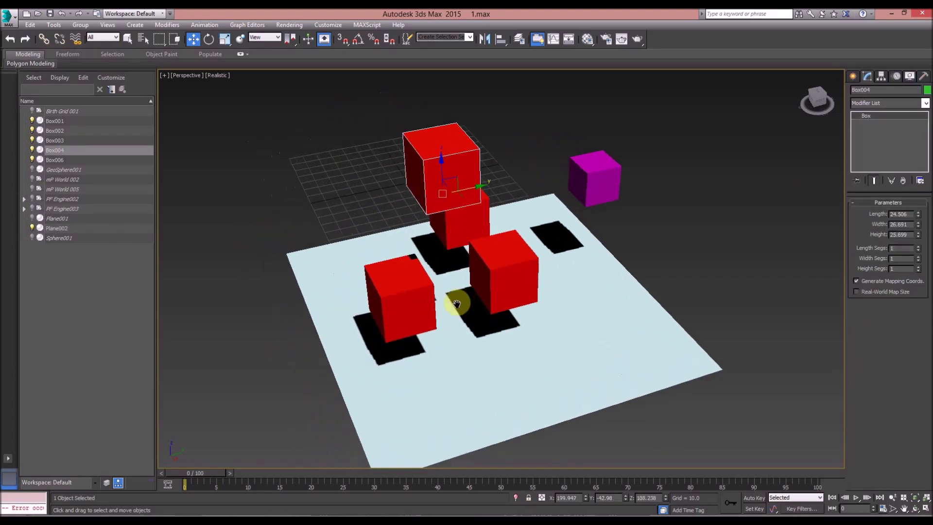
left_click(596, 179)
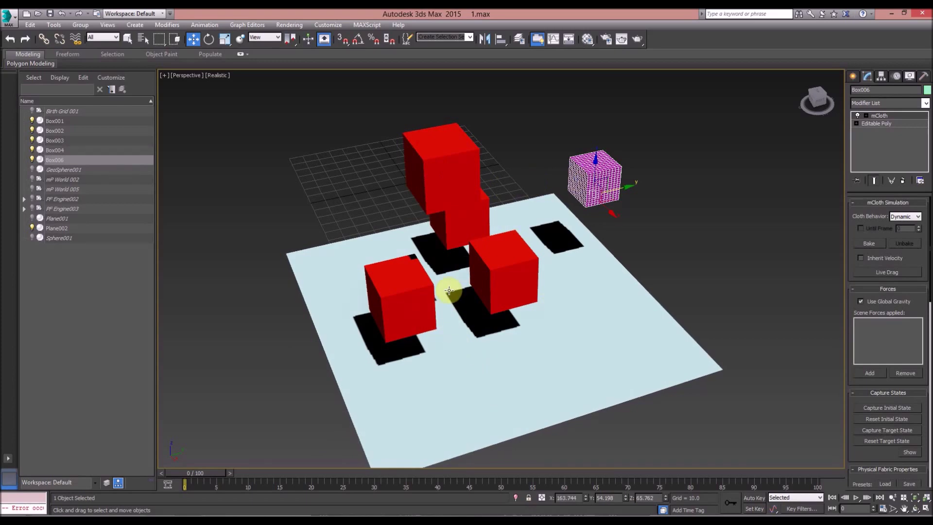
left_click(509, 152)
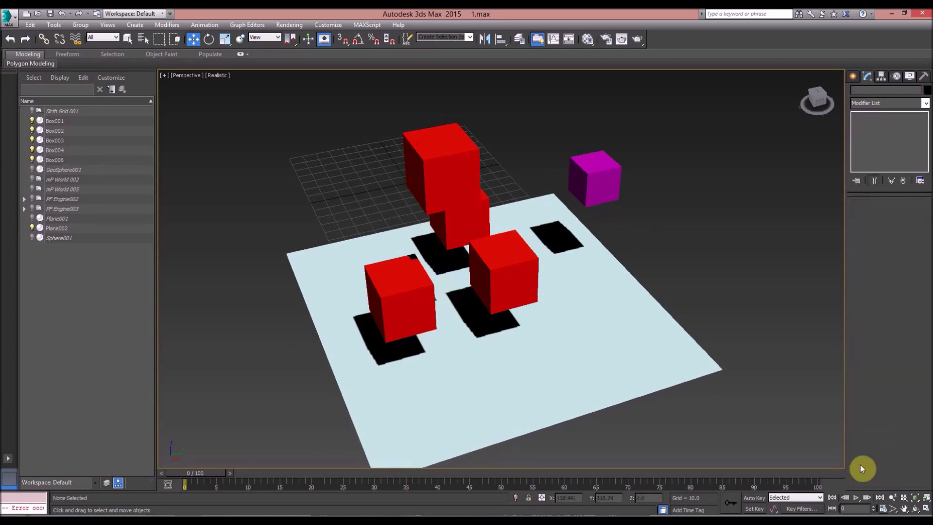
left_click(913, 508)
left_click_drag(474, 246, 454, 214)
key("w")
left_click(443, 130)
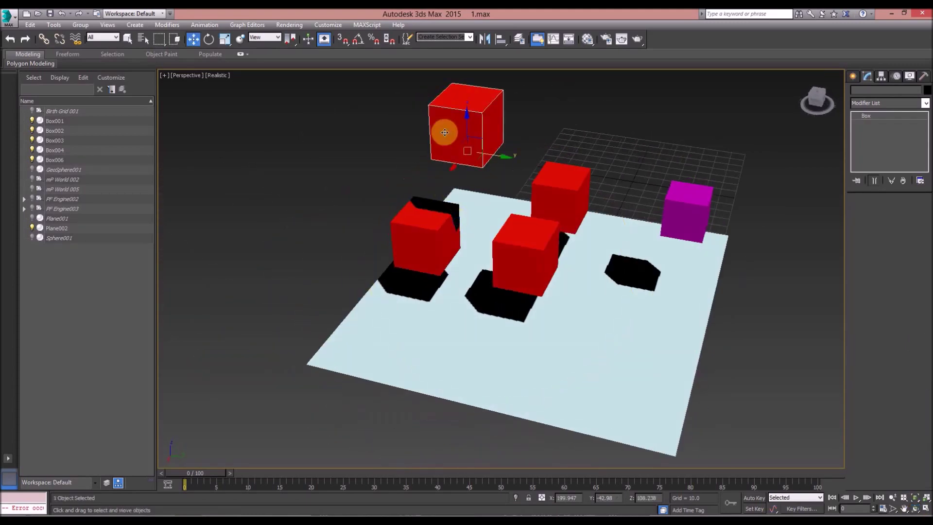
- Set the pale floor plane as a MassFX static rigid body
left_click(446, 301)
middle_click_drag(381, 254, 407, 305)
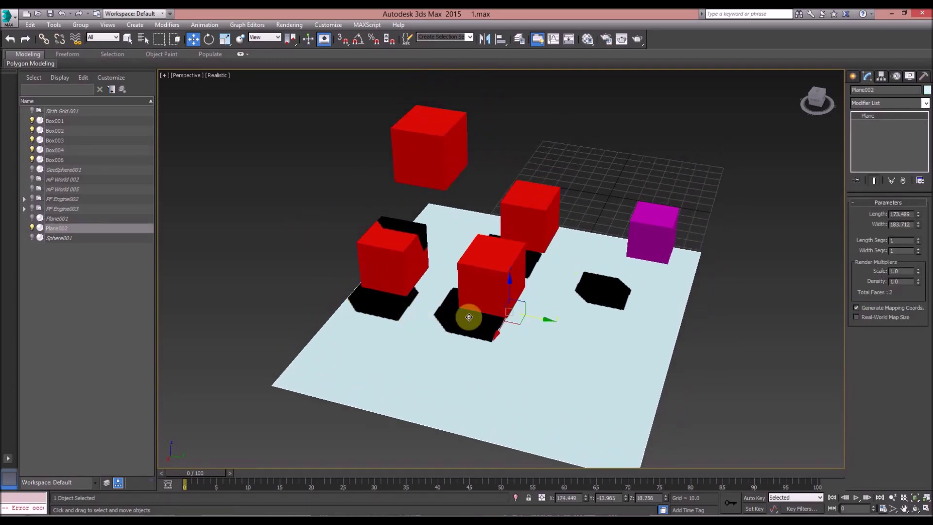
left_click(203, 25)
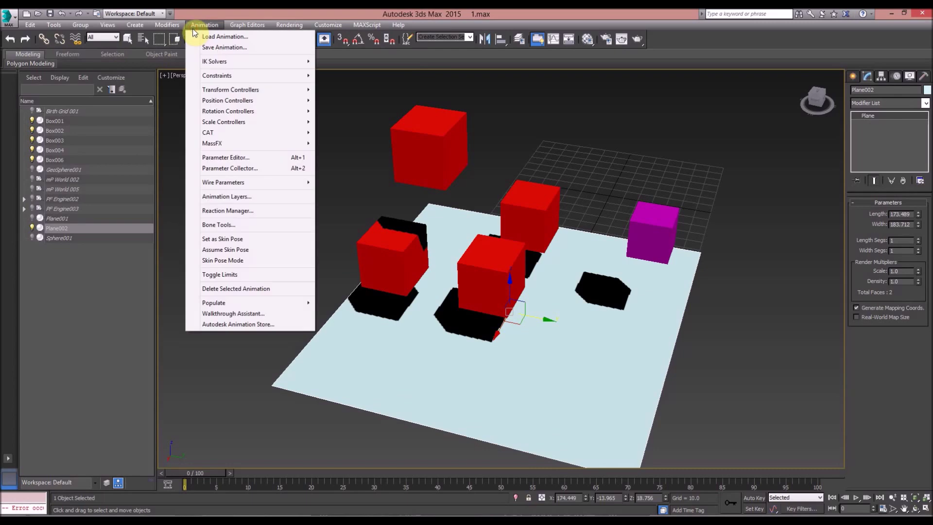
mouse_move(214, 151)
mouse_move(344, 144)
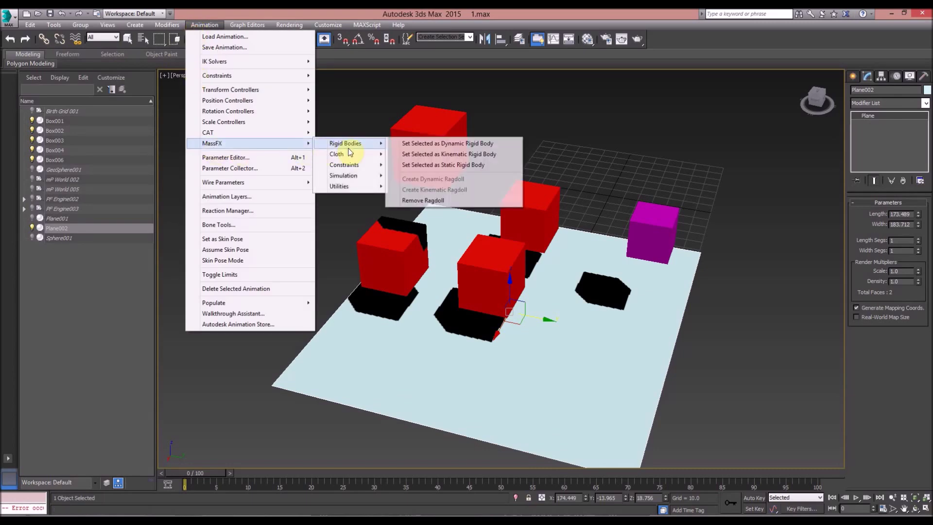
left_click(432, 165)
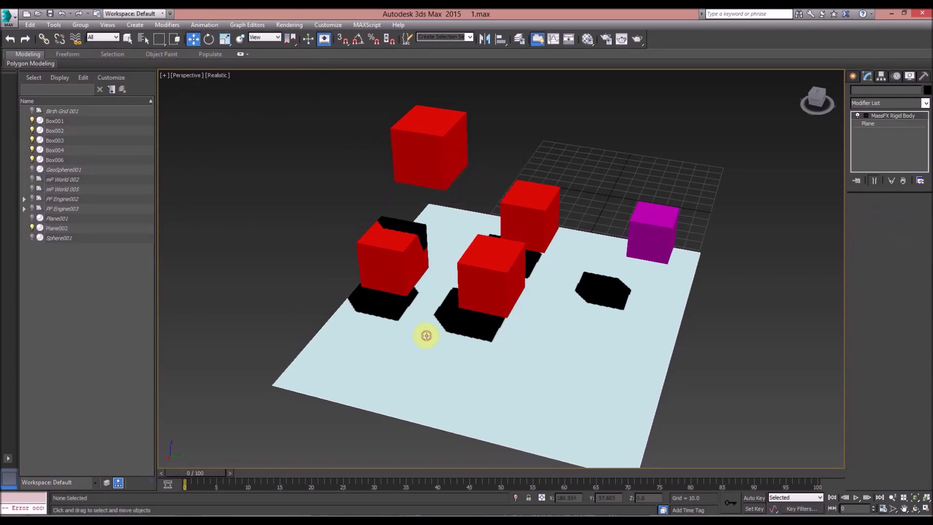
- Select all four red boxes together and set them as MassFX dynamic rigid bodies
left_click(532, 209)
left_click(413, 151)
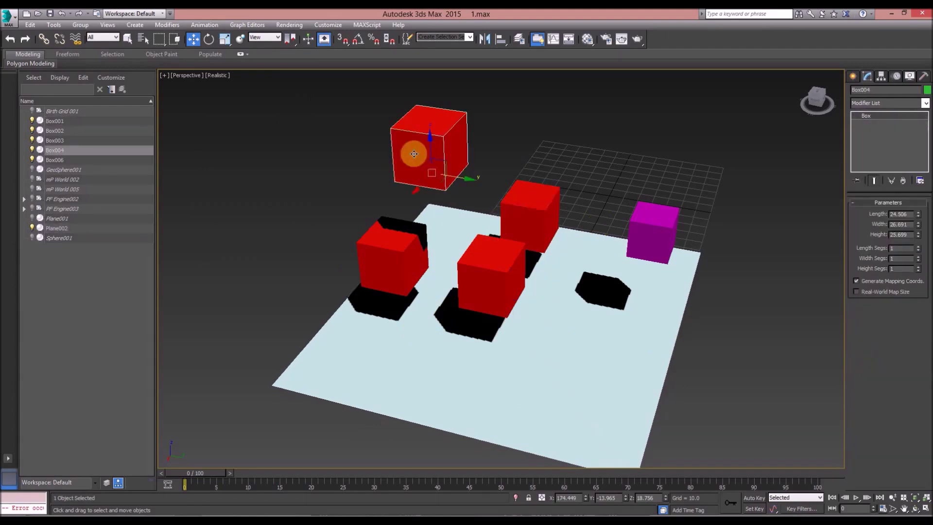
left_click(382, 260)
left_click(481, 275, "ctrl")
left_click(519, 207, "ctrl")
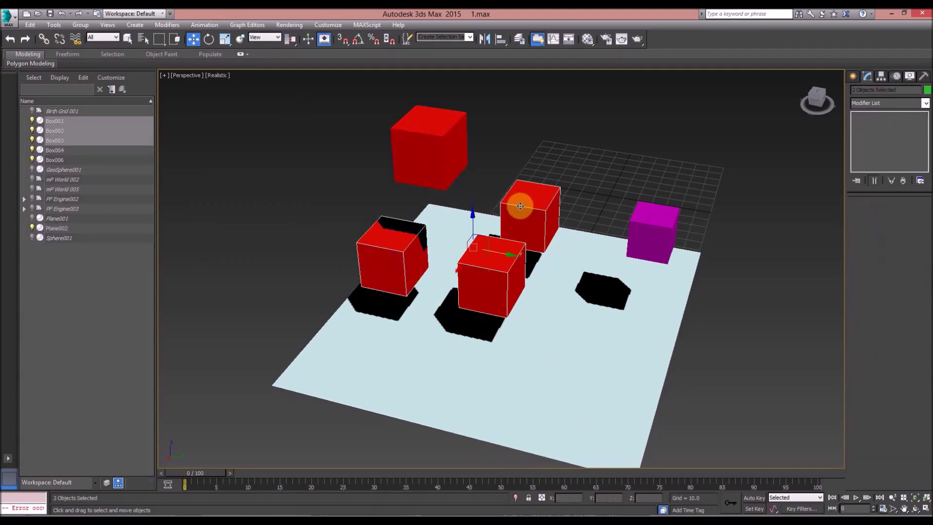
left_click(417, 145, "ctrl")
left_click(194, 26)
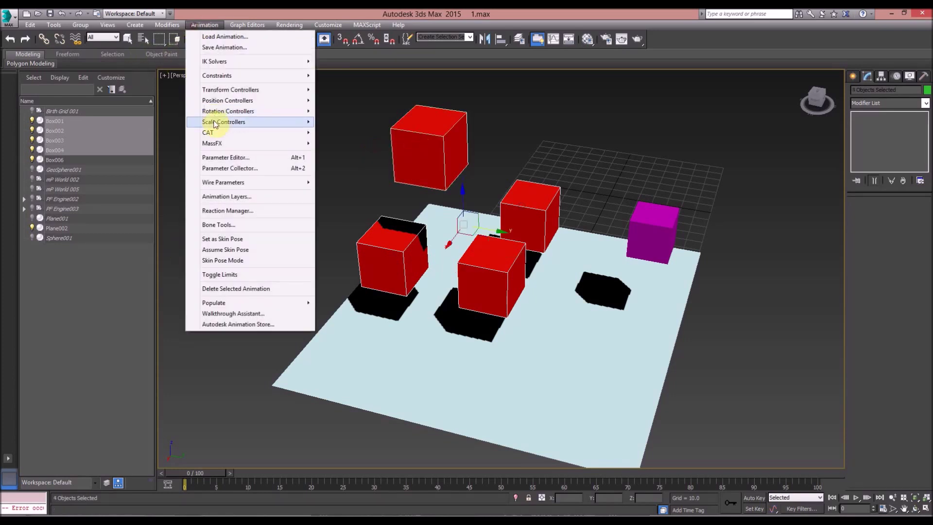
mouse_move(218, 147)
mouse_move(344, 144)
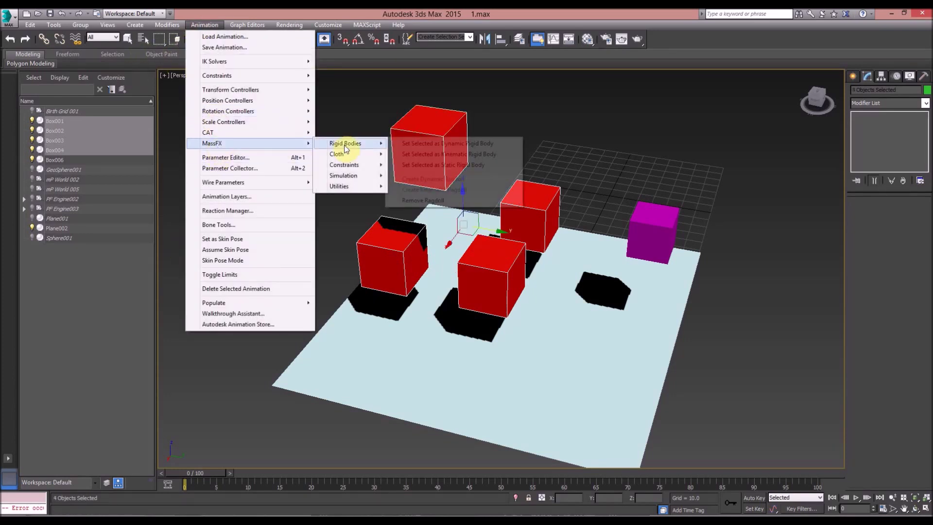
left_click(467, 145)
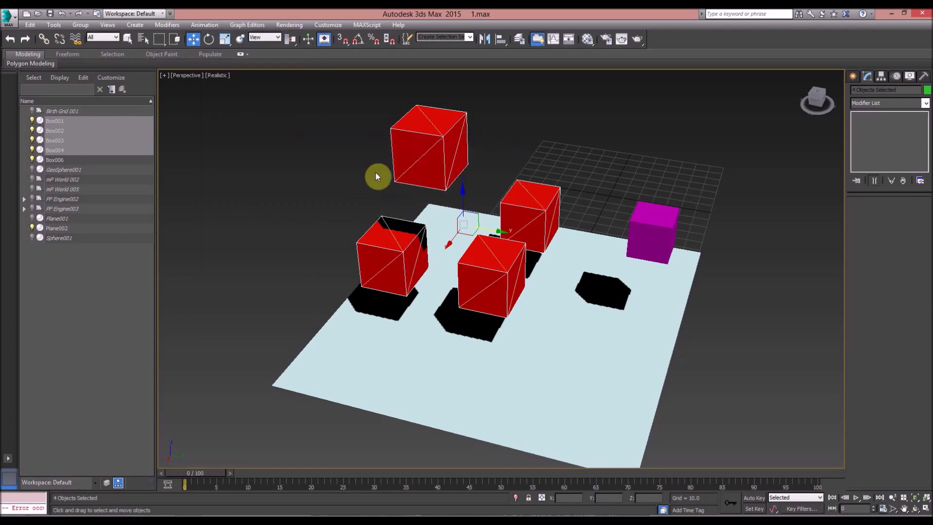
- Bake the MassFX simulation for the four selected red boxes only
left_click(190, 26)
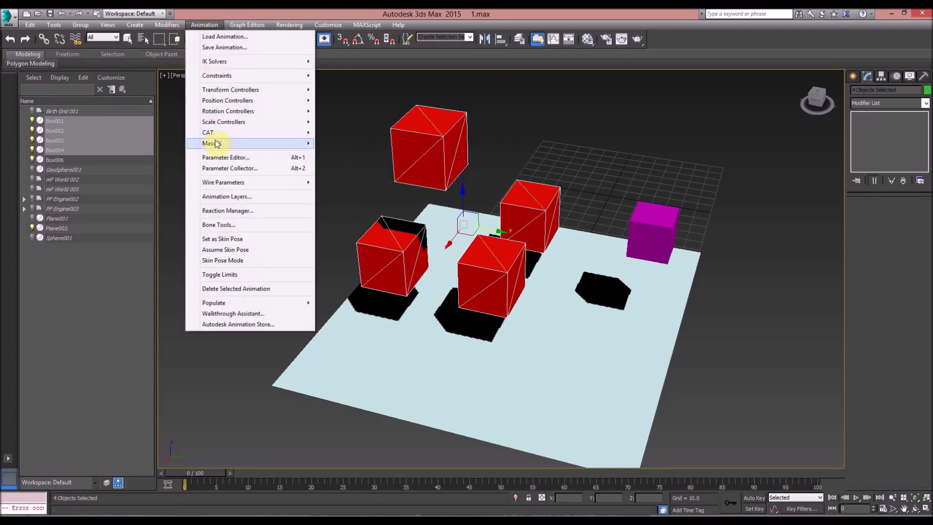
mouse_move(214, 142)
mouse_move(341, 176)
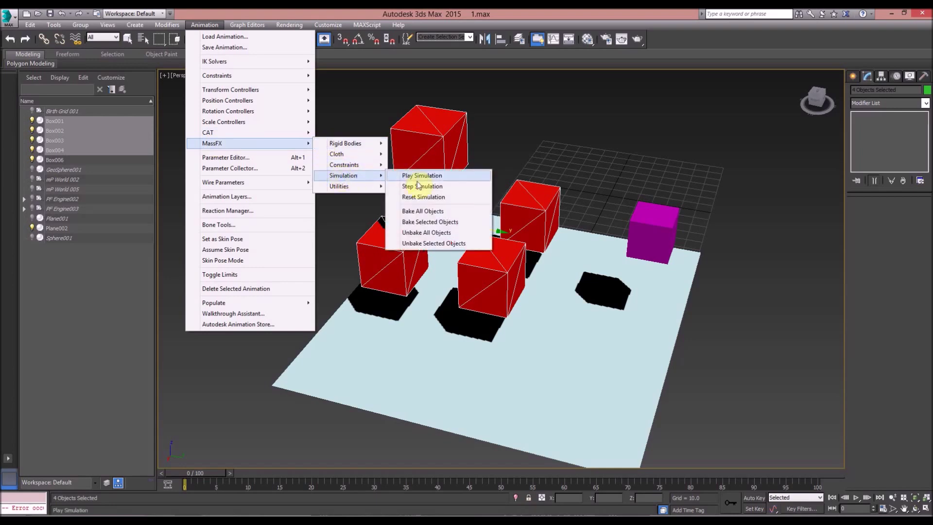
left_click(426, 222)
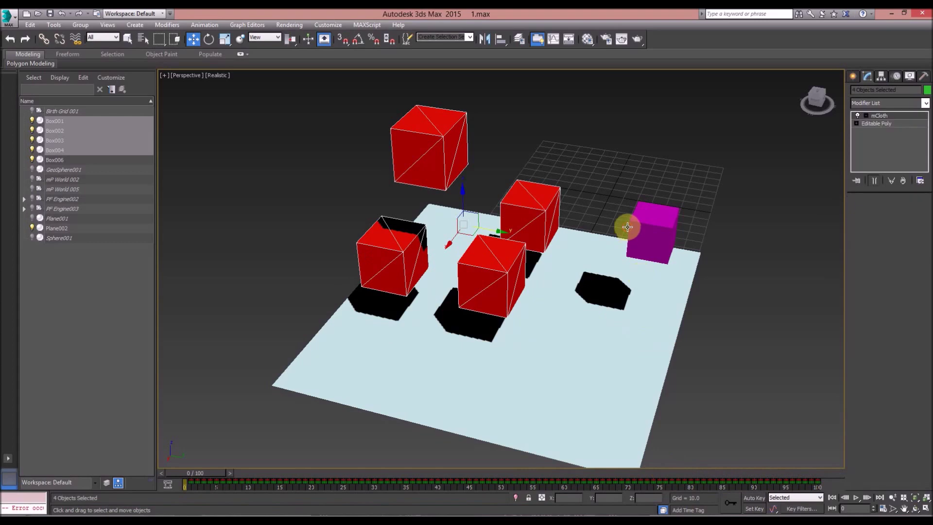
- Check the purple box's mCloth settings, clear the selection and play back the baked animation
left_click(627, 227)
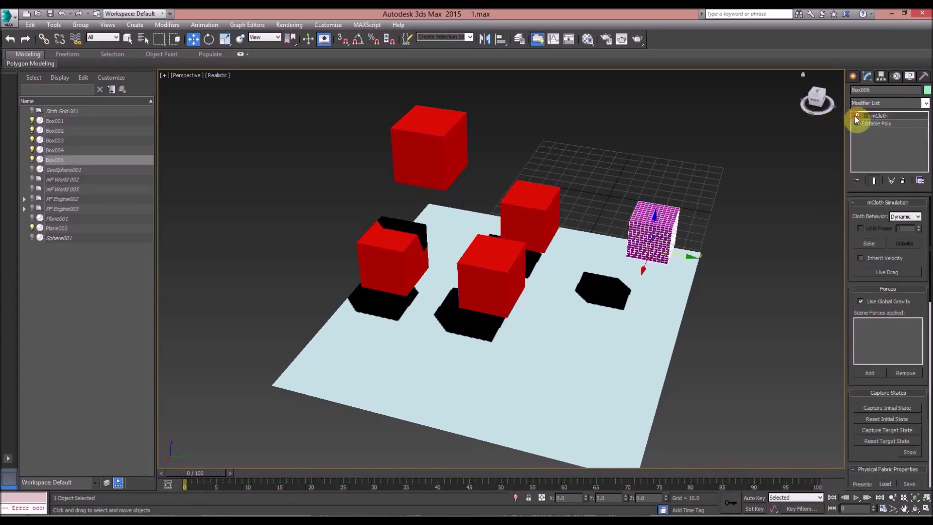
left_click(628, 121)
left_click(855, 497)
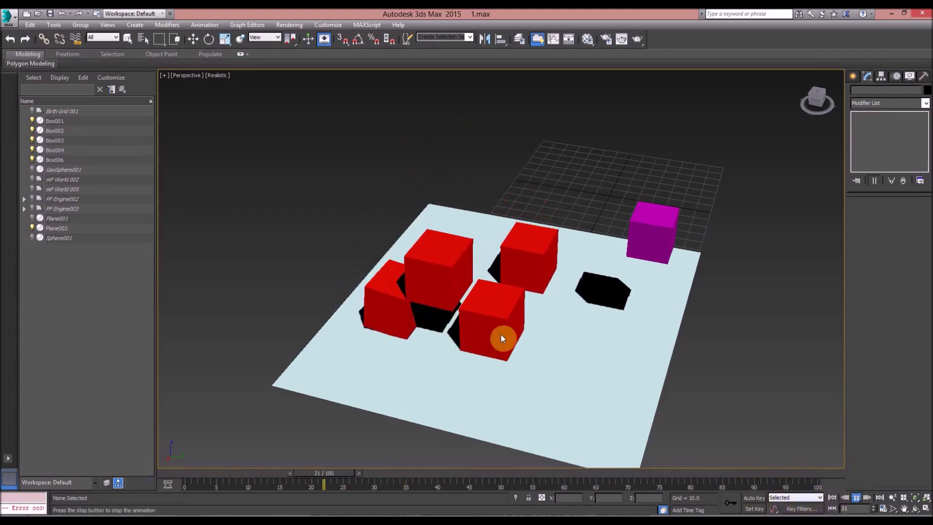
left_click(855, 497)
- Review the rigid body properties and physical material settings of the red box nearest the grid
key("w")
left_click(537, 249)
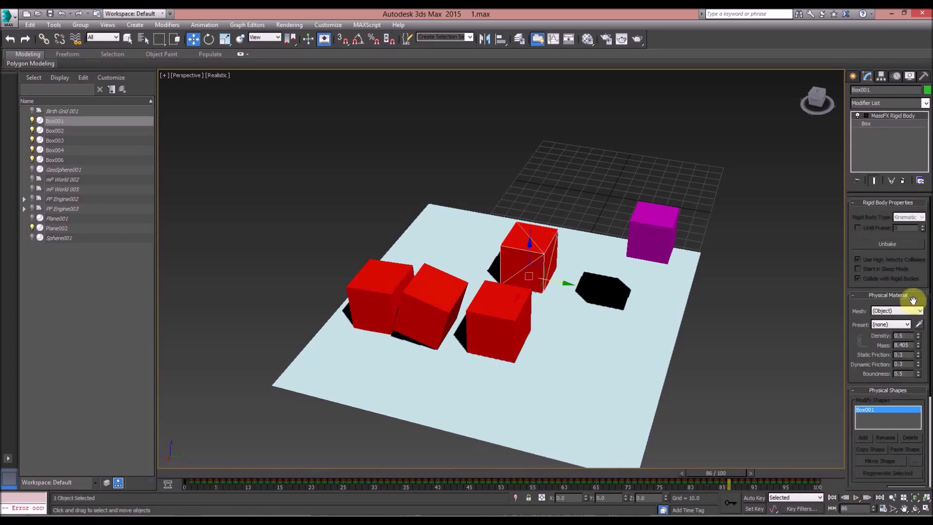
left_click_drag(850, 372, 853, 343)
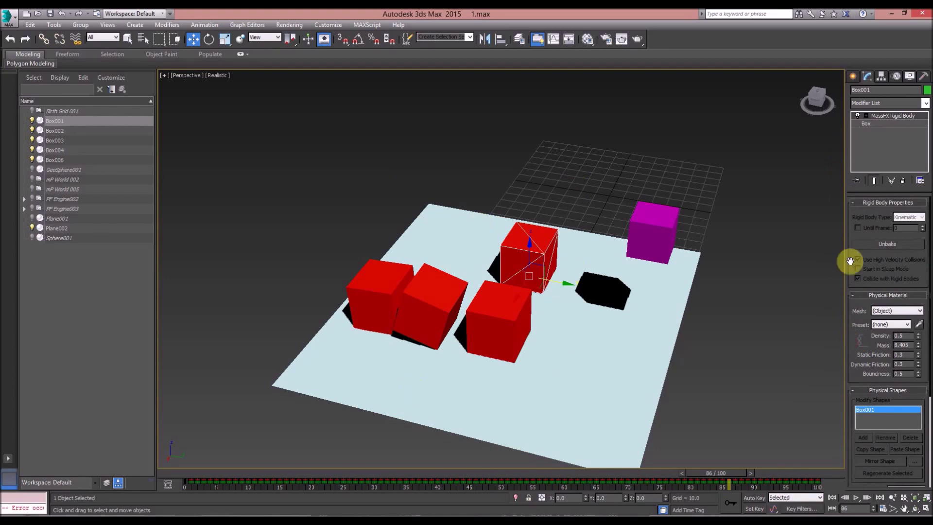
left_click(590, 180)
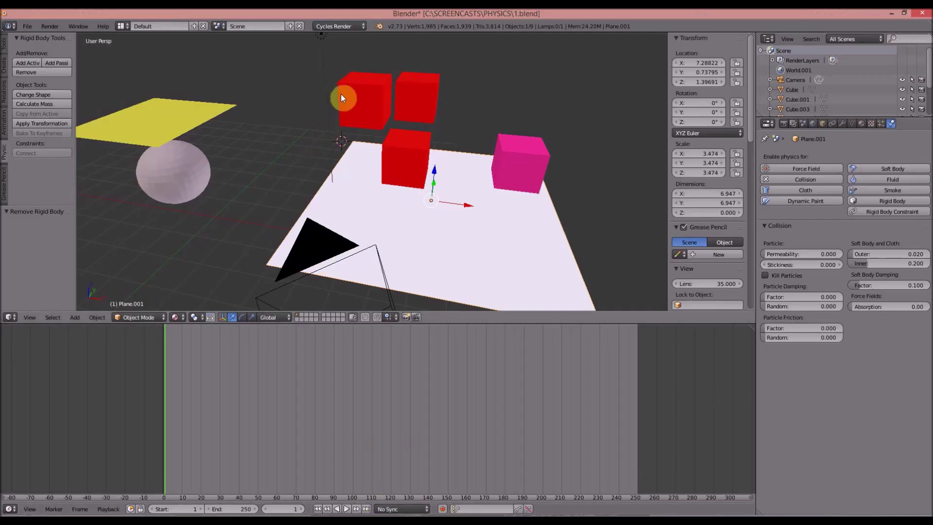
- Switch to Blender and make each of the three red cubes an active rigid body
left_click(342, 90)
right_click(349, 96)
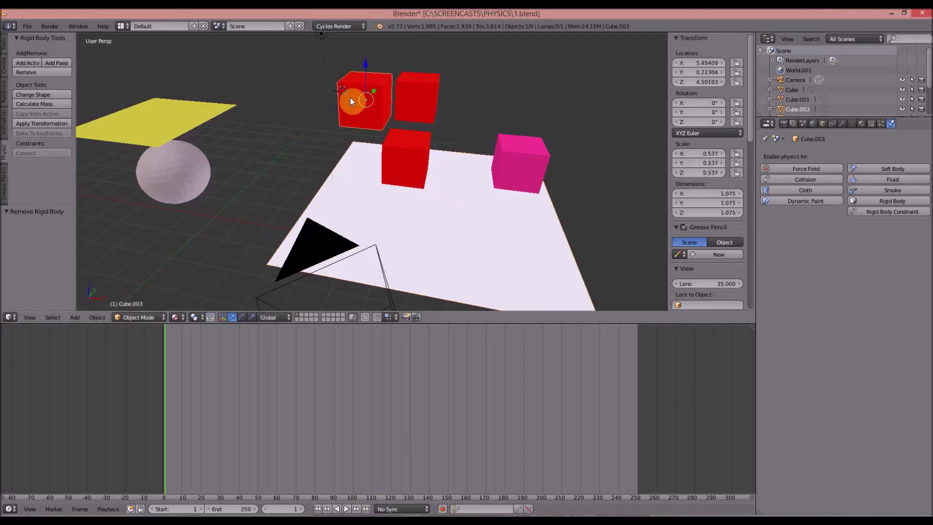
right_click(421, 107)
right_click(355, 107)
left_click(31, 62)
right_click(415, 95)
left_click(30, 63)
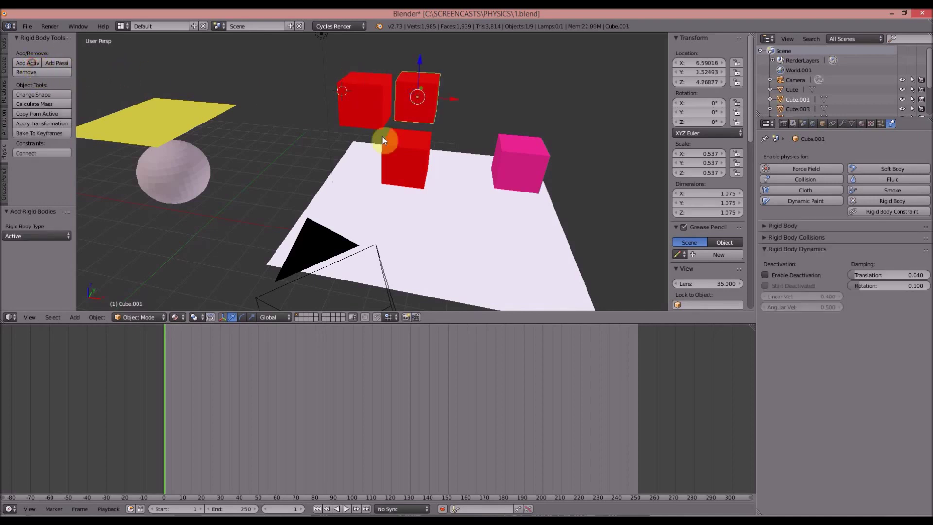
right_click(410, 152)
left_click(40, 62)
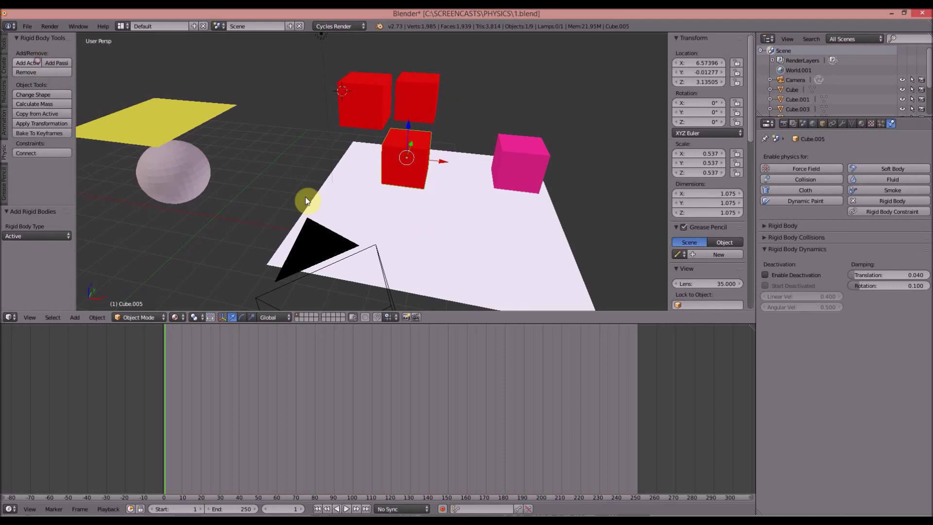
- Make the white floor plane beneath the cubes a passive rigid body
right_click(421, 217)
middle_click_drag(430, 220, 405, 199)
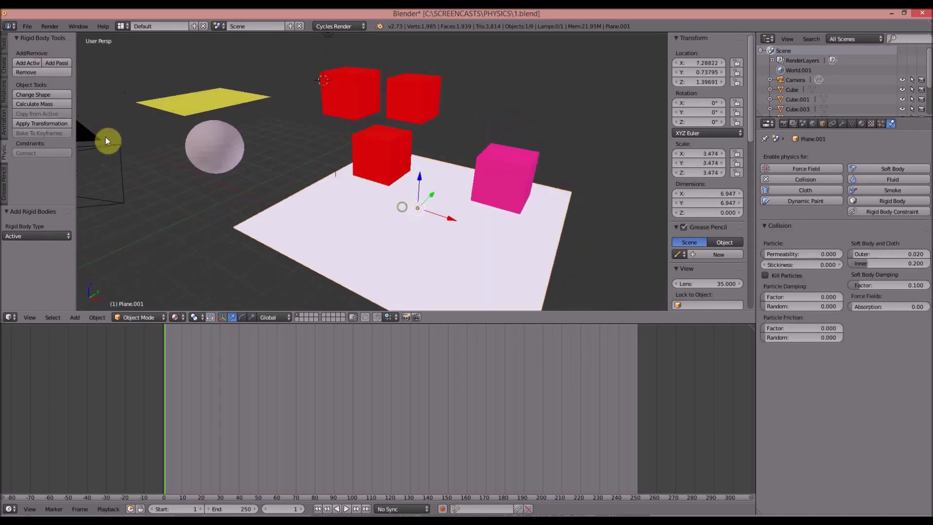
left_click(59, 65)
middle_click_drag(98, 125, 374, 333)
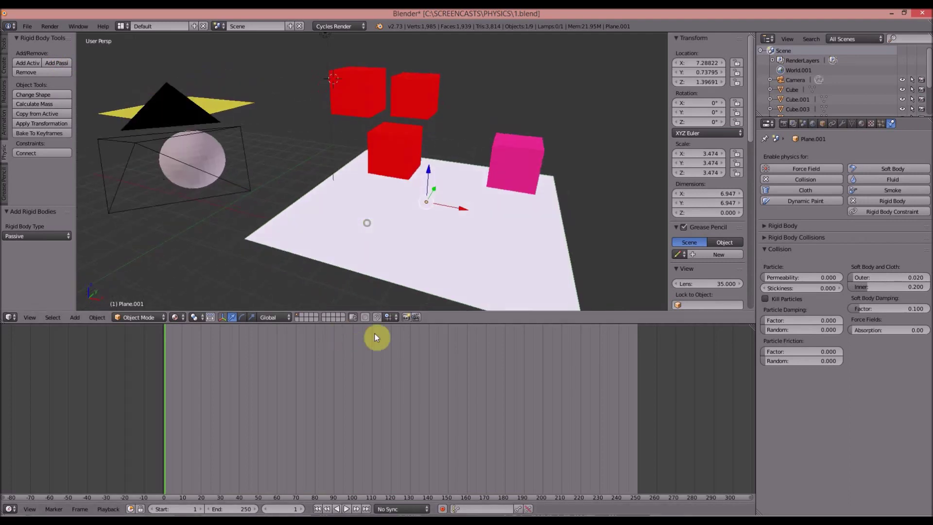
- Play the rigid body simulation, rewinding to frame 1 to replay the falling cubes
left_click(345, 509)
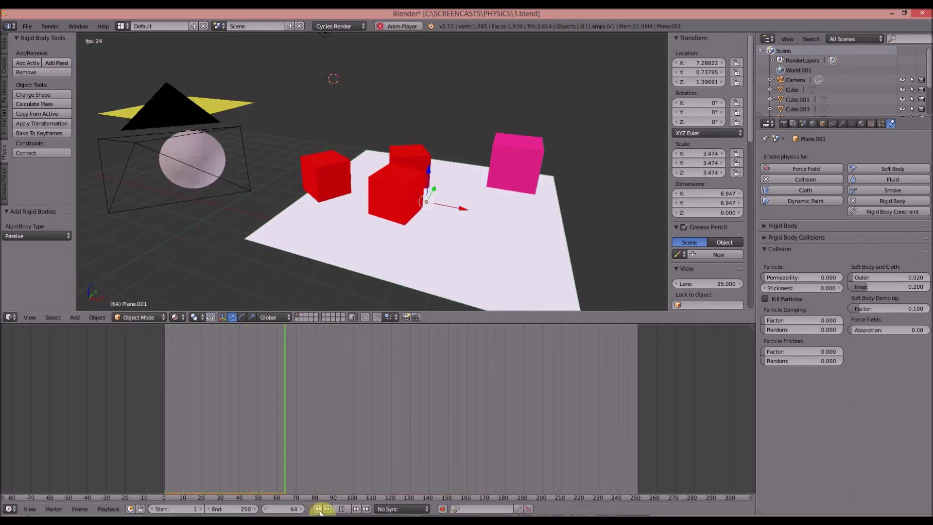
left_click(318, 509)
left_click(342, 509)
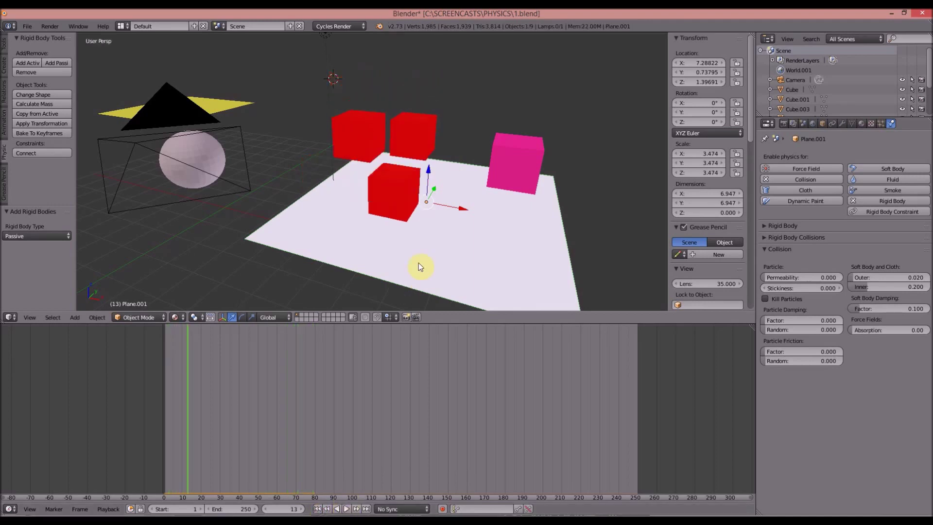
left_click(317, 508)
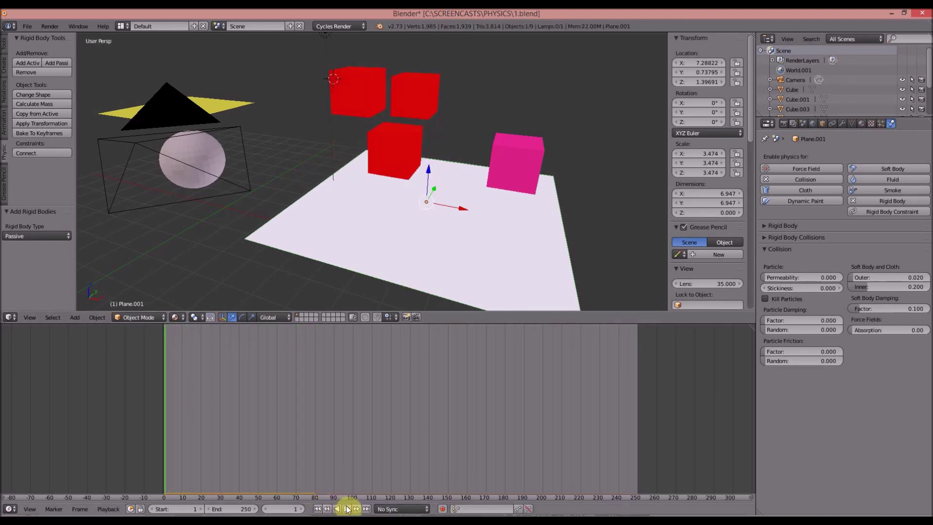
left_click(347, 509)
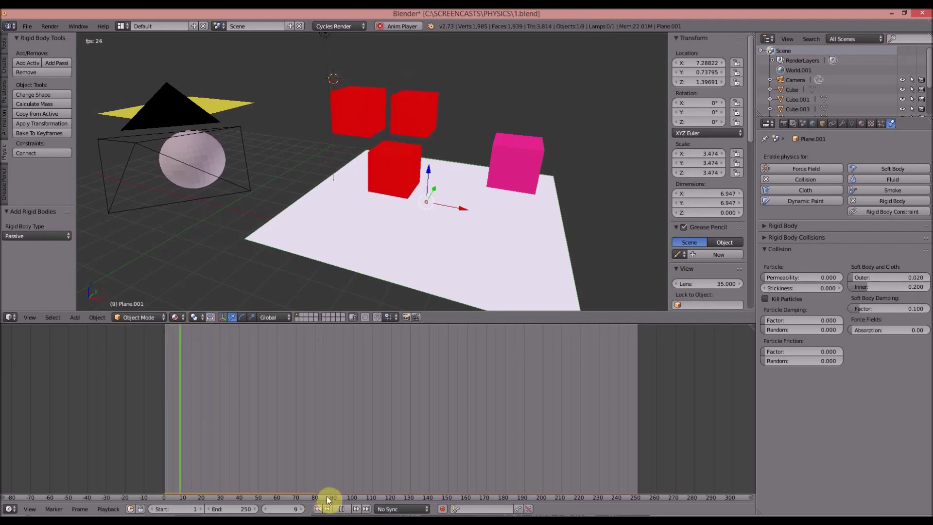
- Try tilting the white floor plane while the simulation plays, cancelling the rotation and returning to frame 1
key("r")
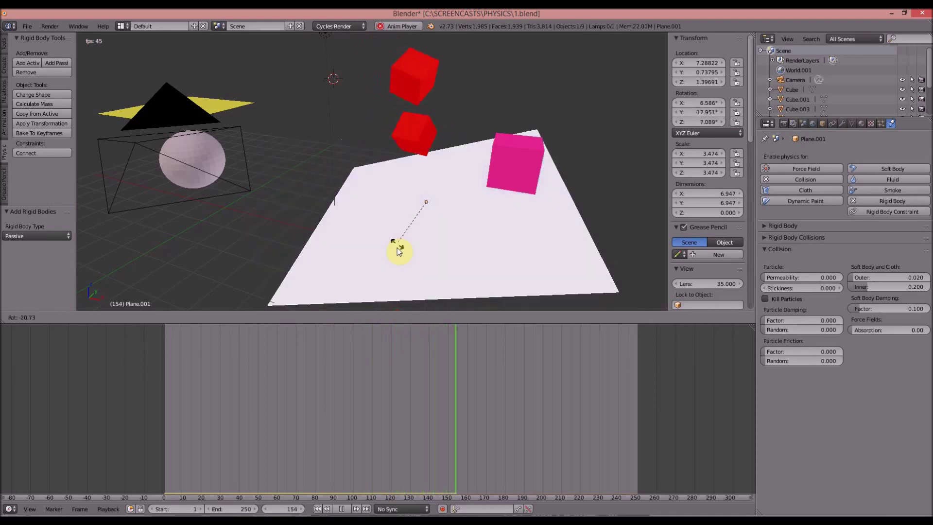
right_click(387, 227)
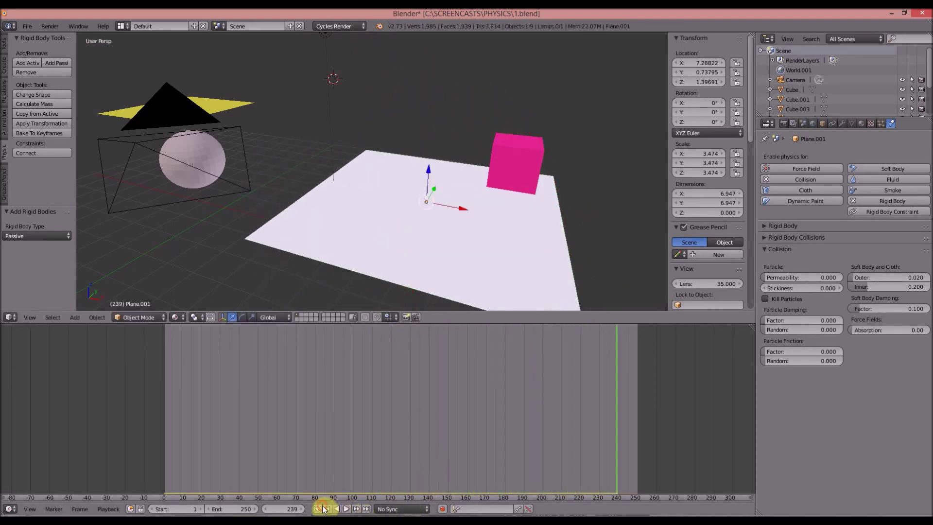
key("Escape")
middle_click_drag(315, 168, 350, 150)
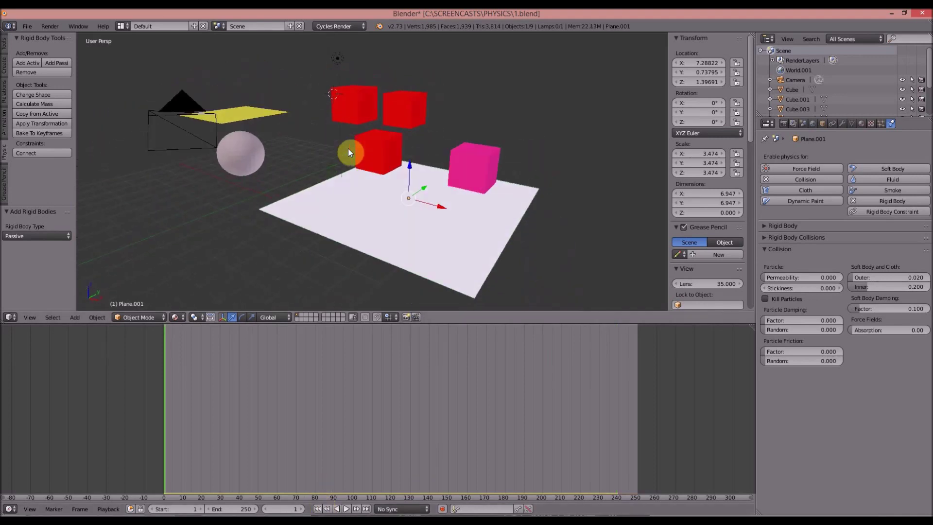
scroll(340, 173, "up", 2)
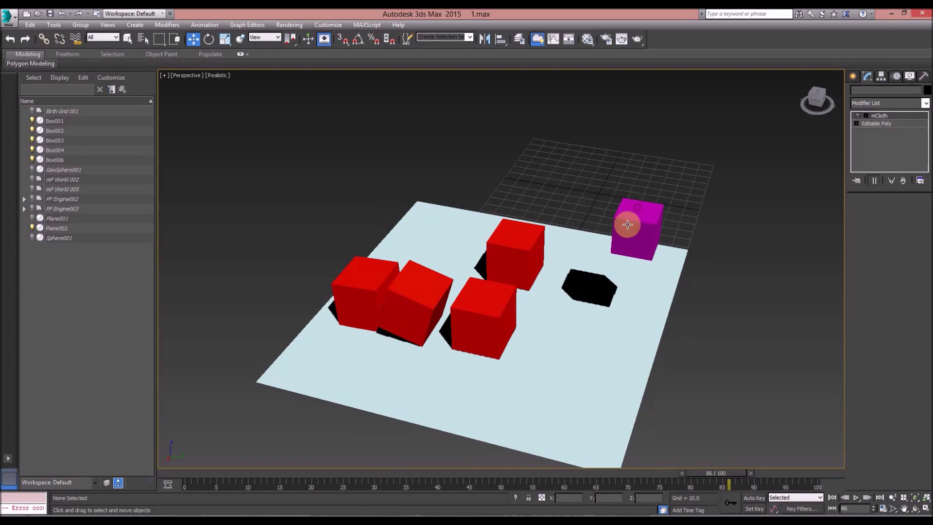
- Switch to 3ds Max and review the magenta box's mCloth and physical fabric settings, test-playing the animation
left_click(627, 224)
middle_click_drag(420, 193, 607, 196, "alt")
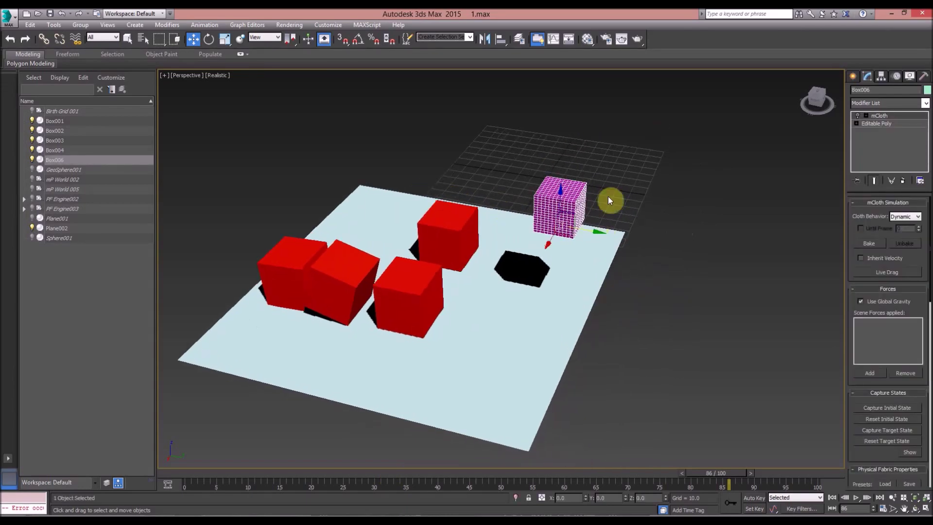
scroll(608, 197, "up", 4)
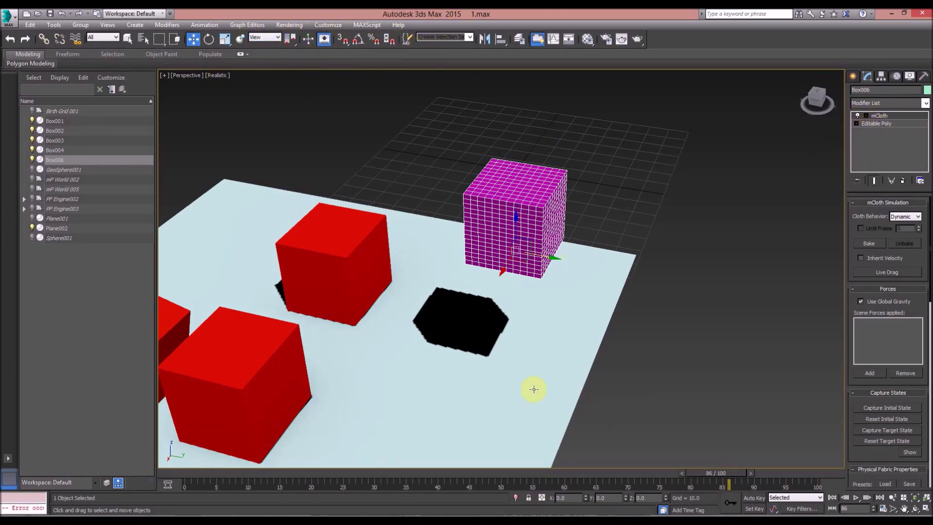
left_click_drag(847, 312, 847, 184)
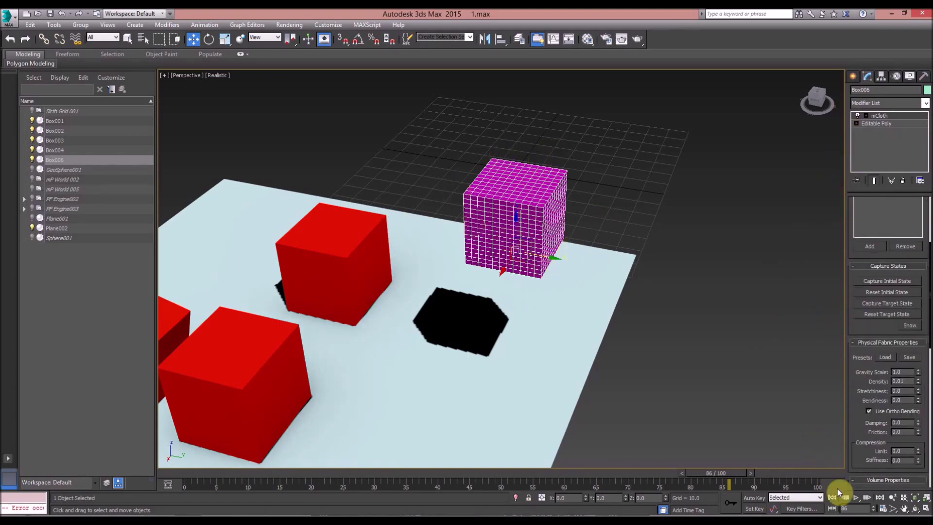
left_click(855, 497)
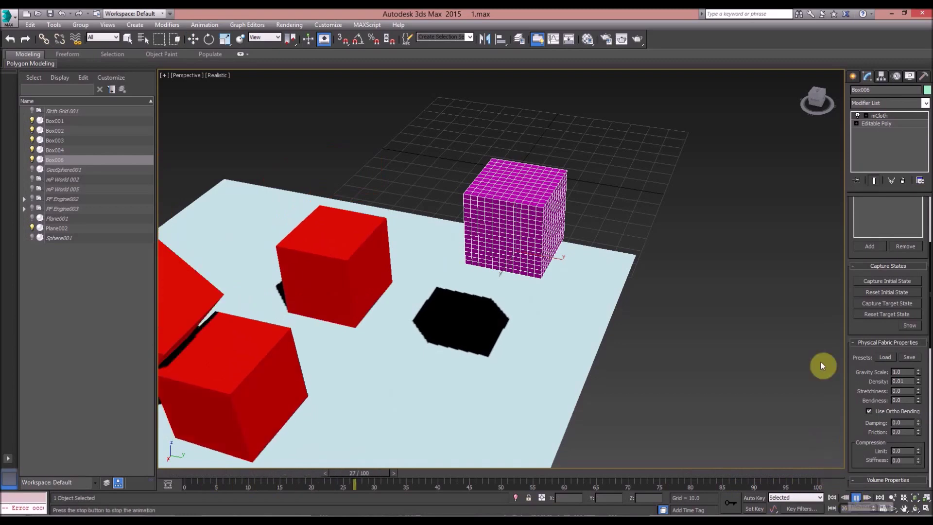
left_click(854, 497)
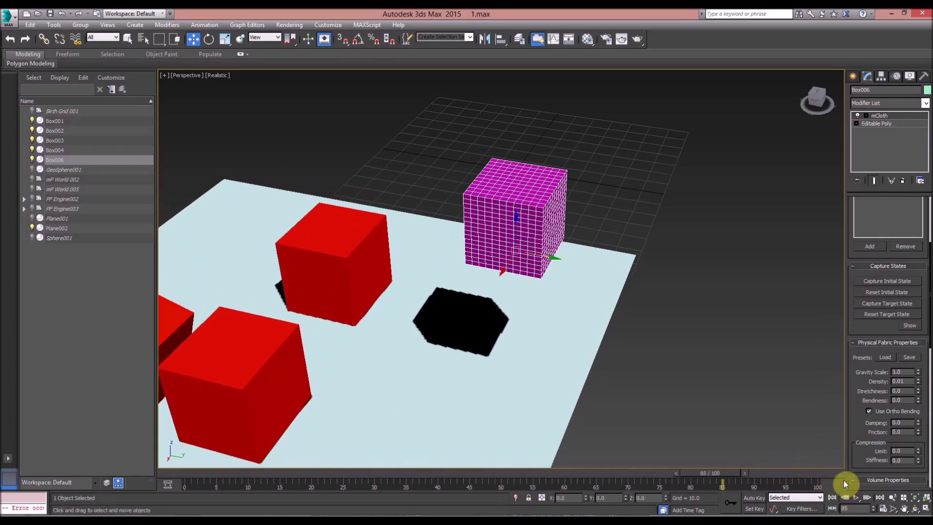
- Bake the magenta box's mCloth simulation and play it back from a low side view
left_click_drag(847, 307, 837, 454)
left_click(869, 243)
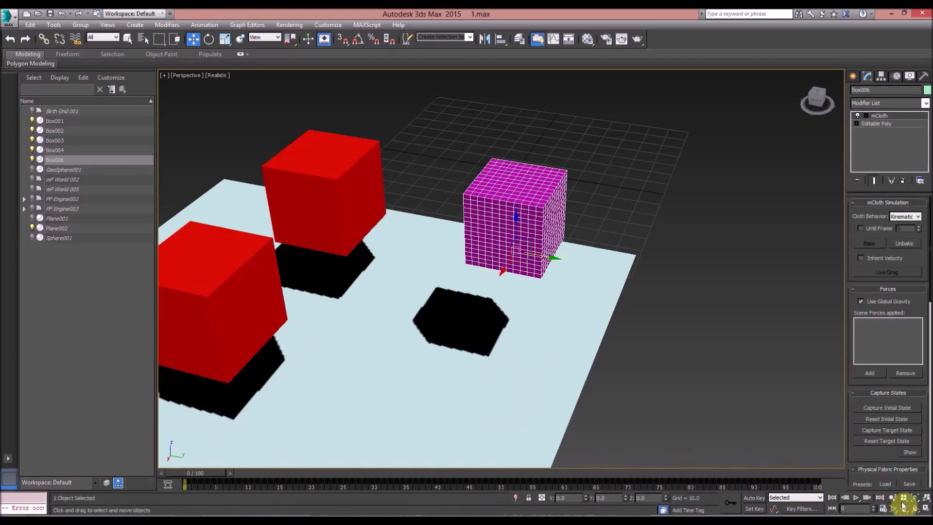
left_click(915, 509)
left_click_drag(479, 285, 476, 260)
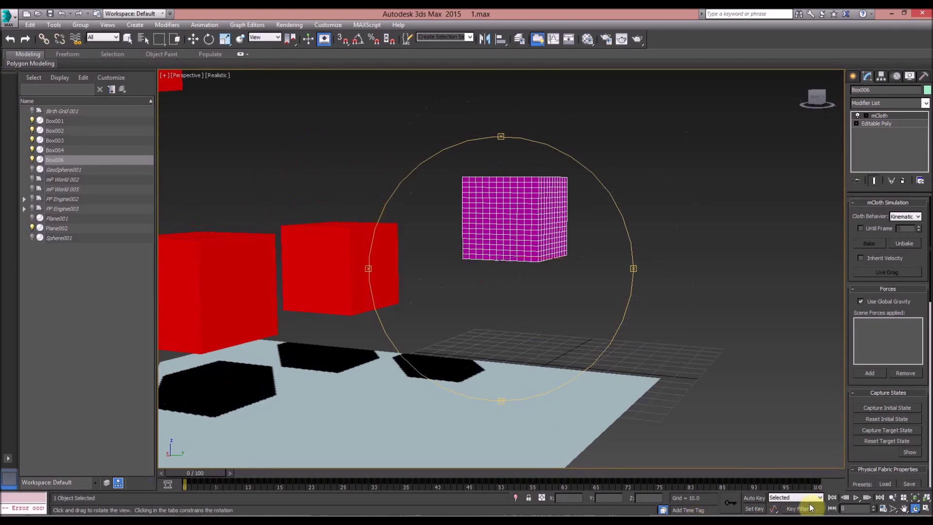
left_click(857, 497)
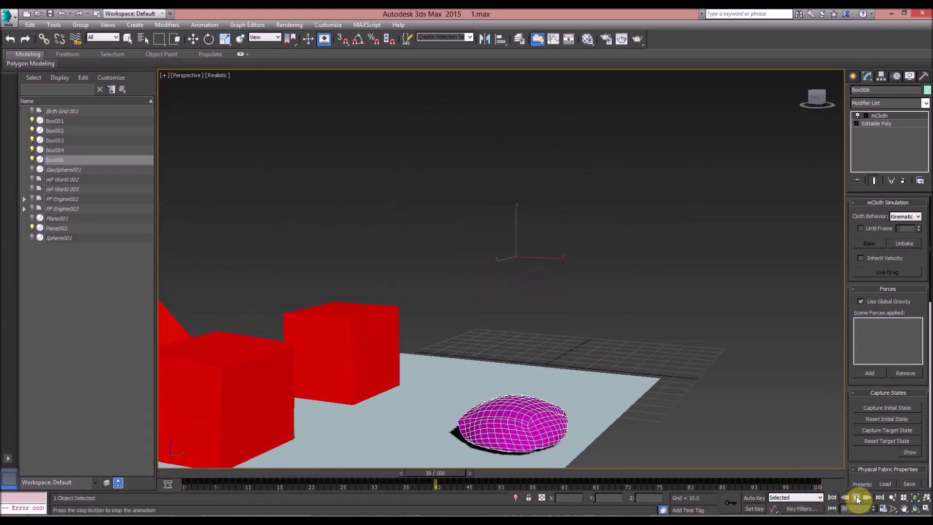
left_click(856, 496)
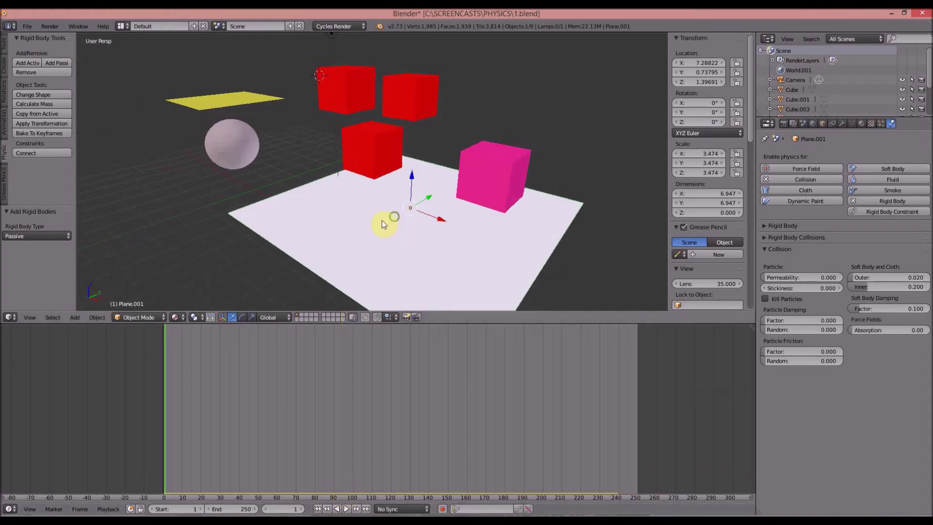
- Switch to Blender, select the magenta cube and inspect its subdivided mesh in Edit Mode and from several angles
left_click(467, 187)
key("Tab")
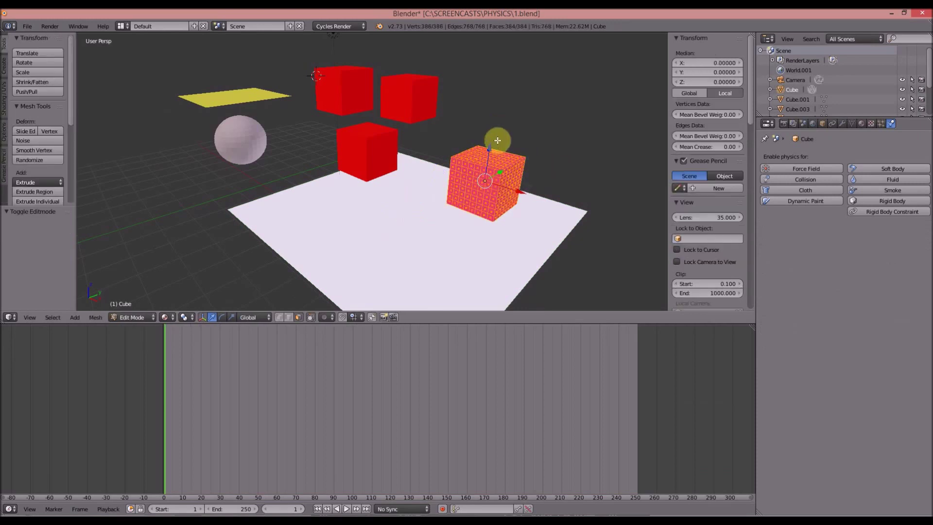
key("Tab")
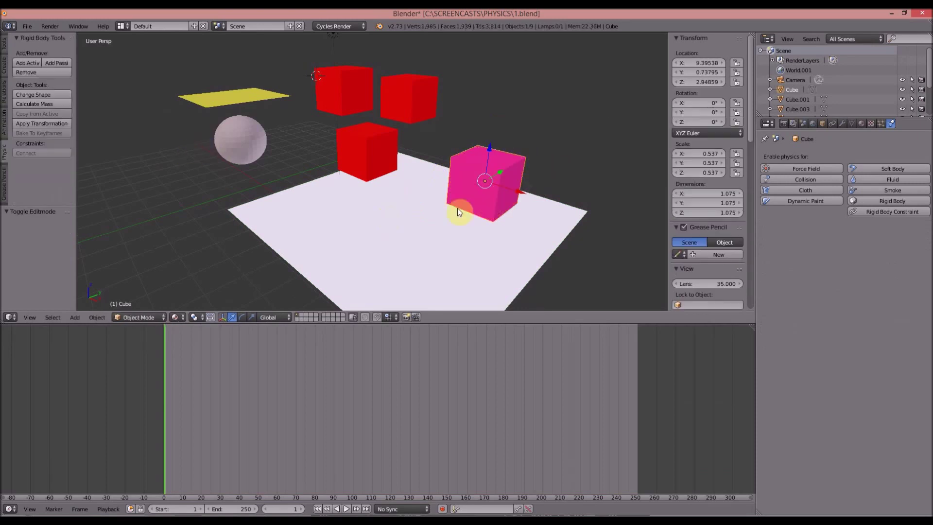
scroll(487, 193, "up", 2)
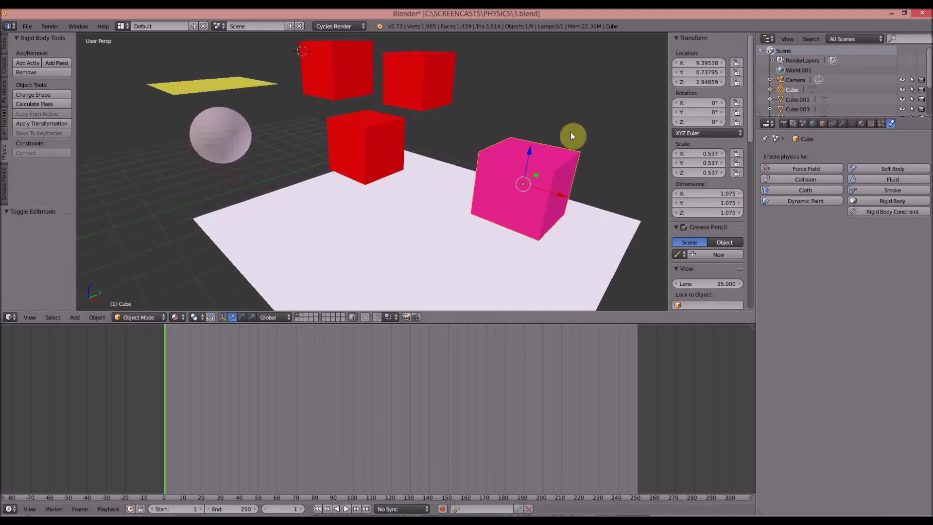
middle_click_drag(570, 132, 293, 165)
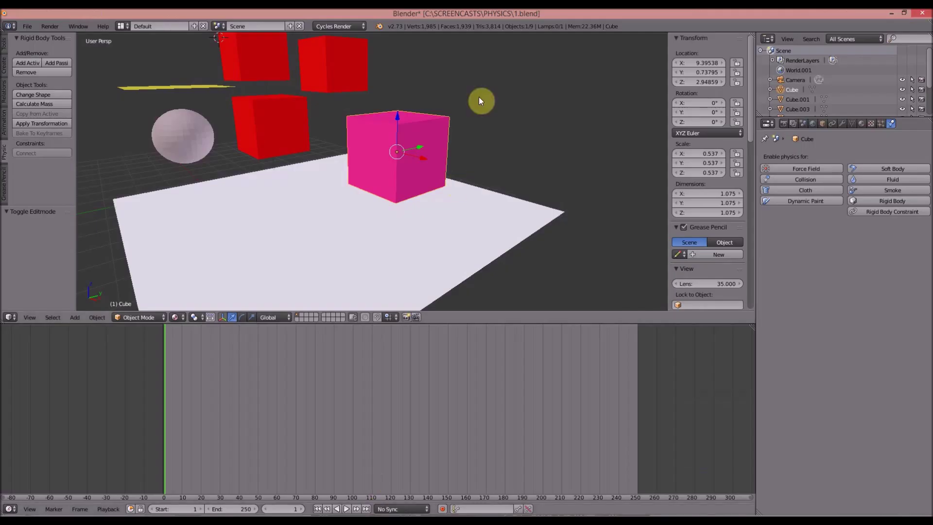
middle_click_drag(479, 97, 438, 134)
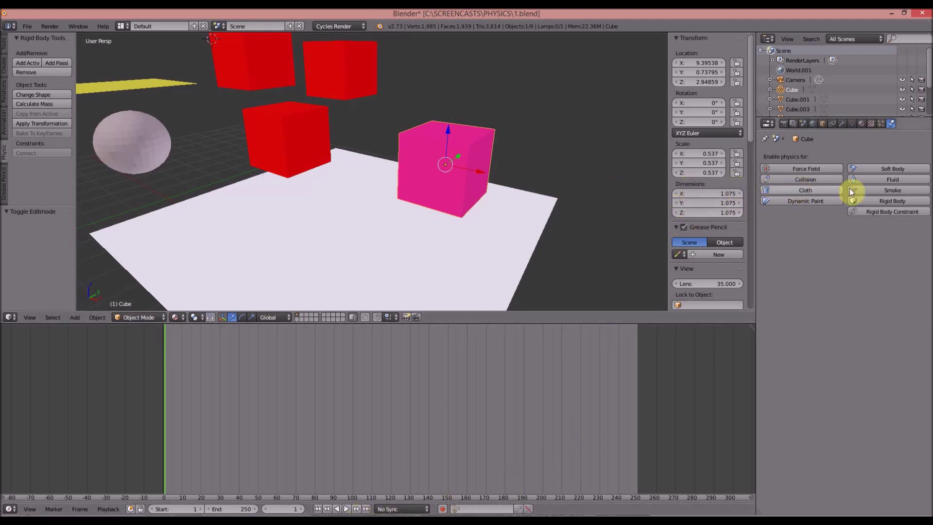
- Enable Soft Body physics on the magenta cube and play the simulation
left_click(889, 170)
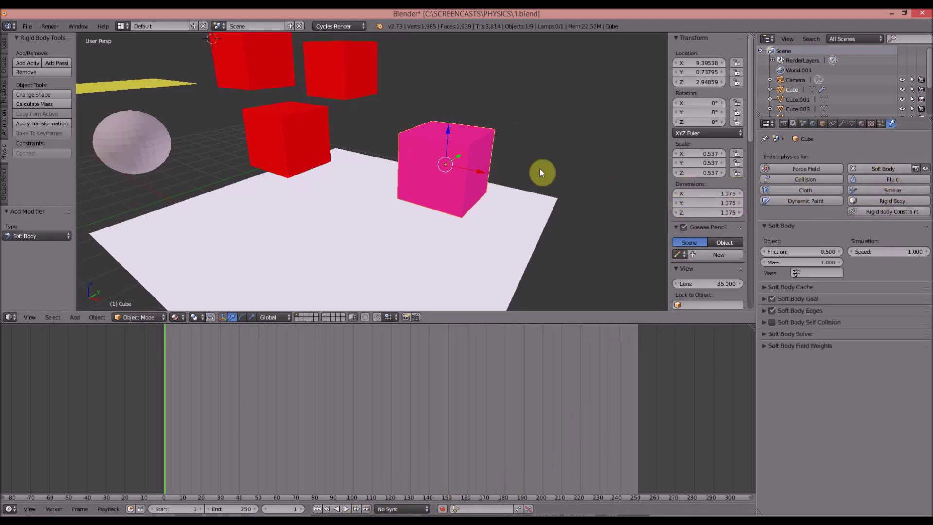
right_click(372, 250)
right_click(438, 198)
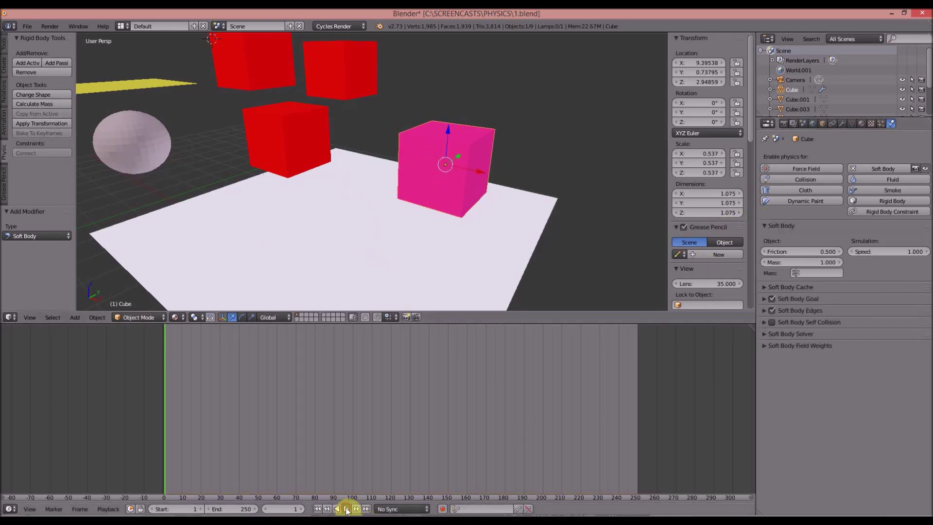
left_click(347, 509)
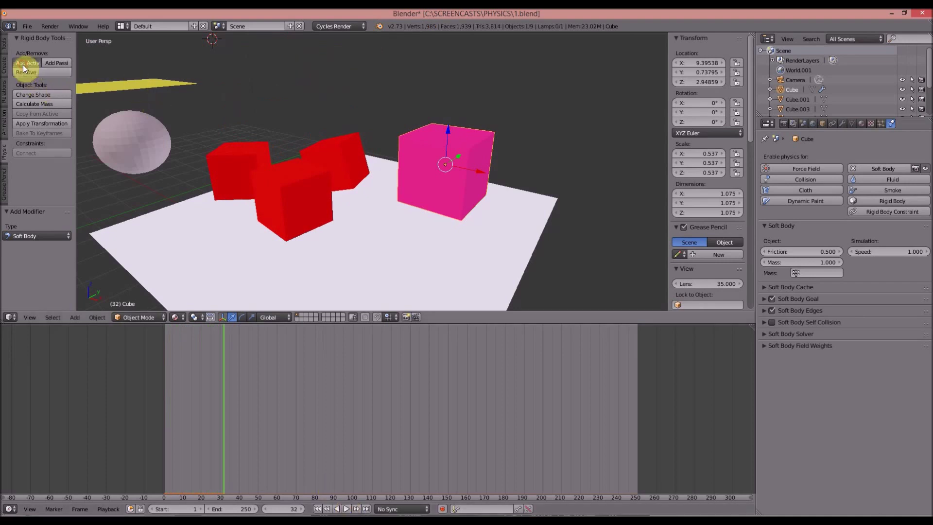
- Add an active rigid body to the soft-body magenta cube, replay the simulation and rewind to frame 1
left_click(22, 68)
left_click(346, 509)
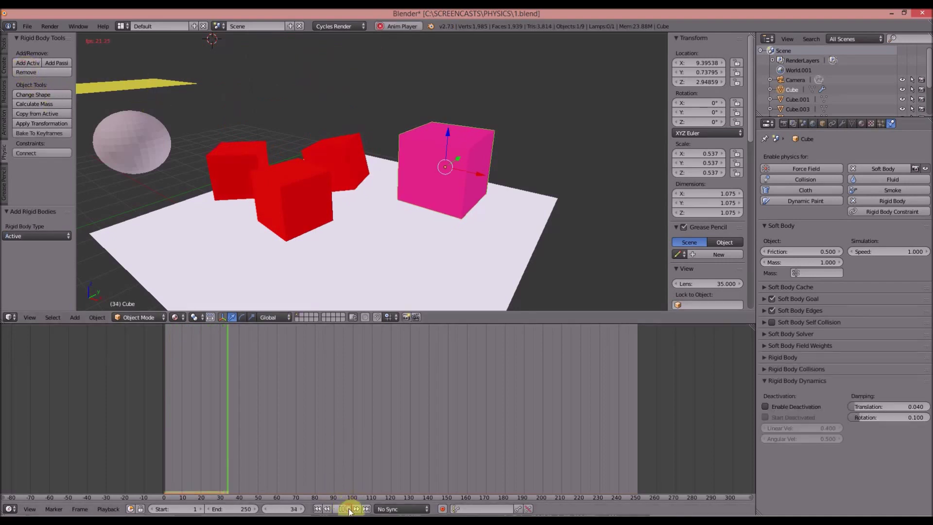
right_click(441, 229)
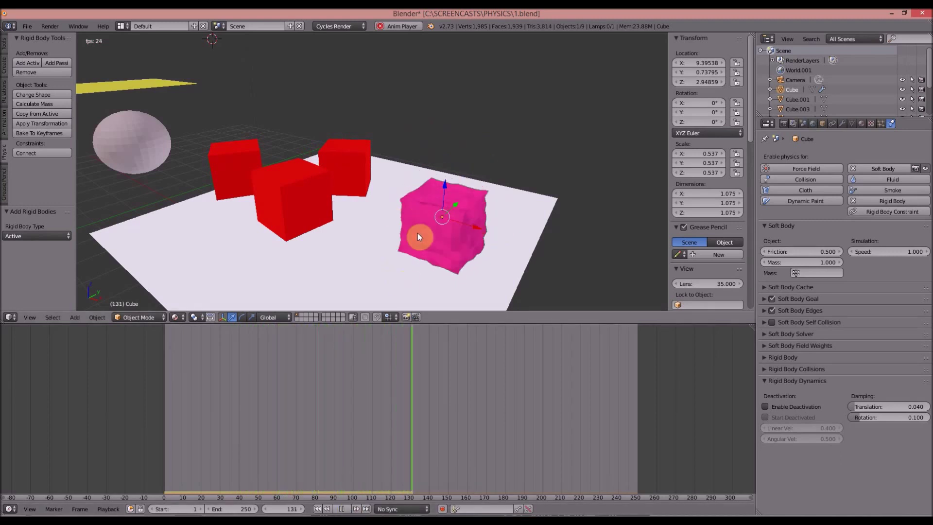
mouse_move(417, 237)
middle_mouse_down()
mouse_move(385, 202)
mouse_move(373, 161)
mouse_move(393, 175)
middle_mouse_up()
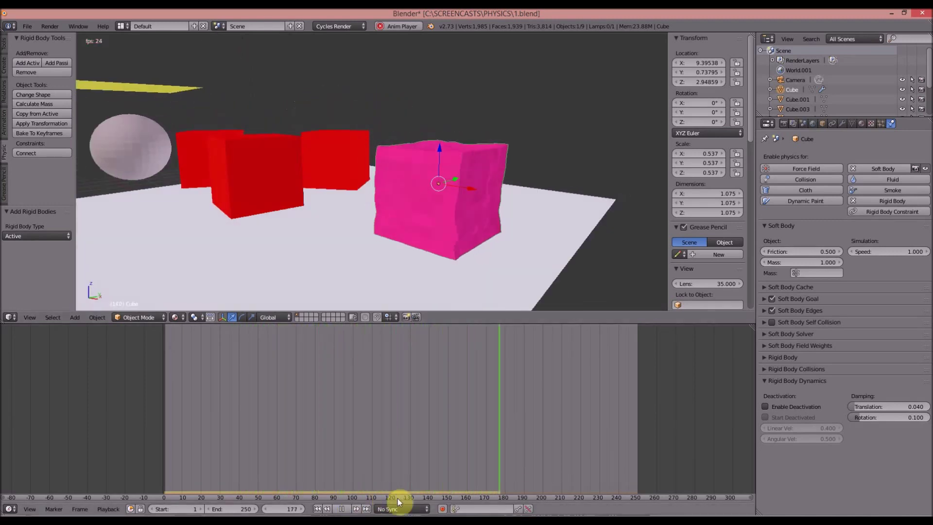
left_click(340, 509)
left_click(317, 509)
middle_click_drag(383, 272, 308, 292)
scroll(378, 130, "down", 3)
scroll(398, 136, "up", 2)
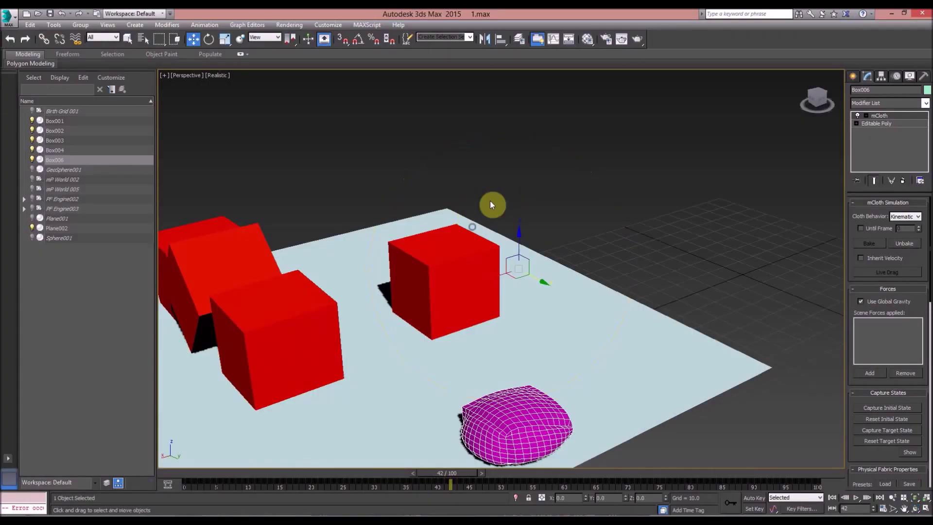
- Switch to 3ds Max and unhide all objects, bringing the blue particle cubes into close view
right_click(494, 166)
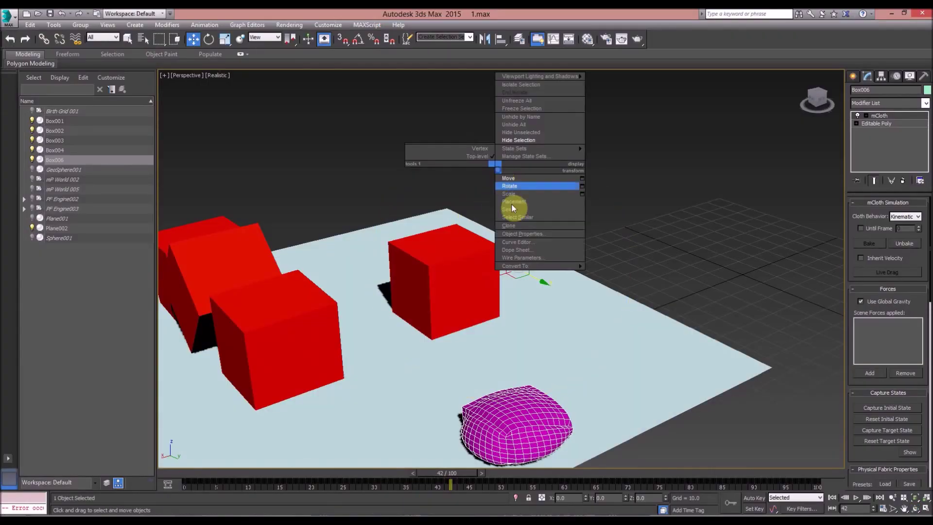
left_click(527, 125)
scroll(408, 179, "down", 5)
scroll(491, 180, "down", 2)
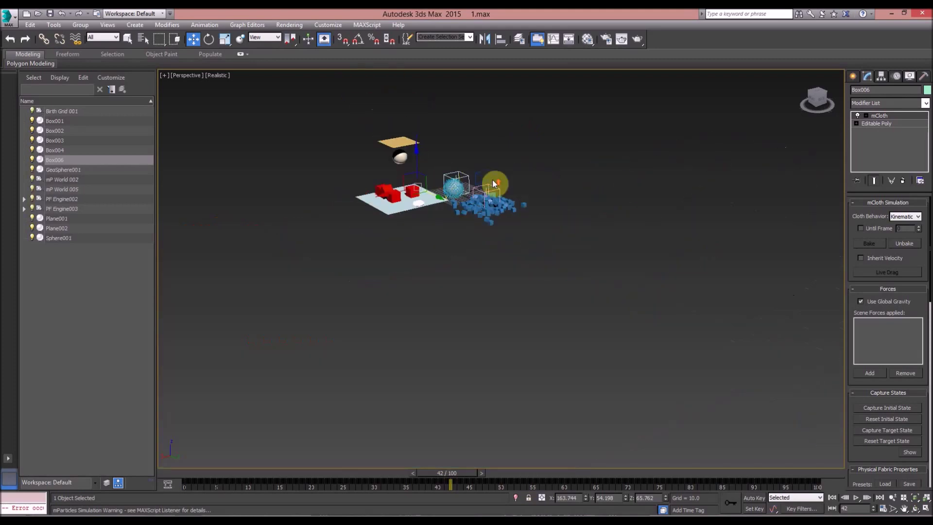
scroll(462, 193, "up", 10)
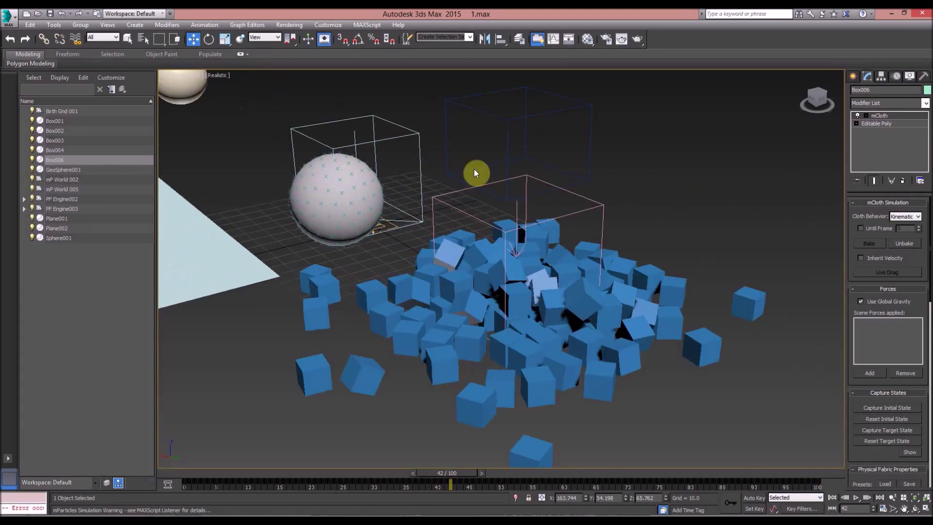
- Inspect the geosphere and blue particle cubes, scrubbing the timeline to frame 29
left_click(371, 199)
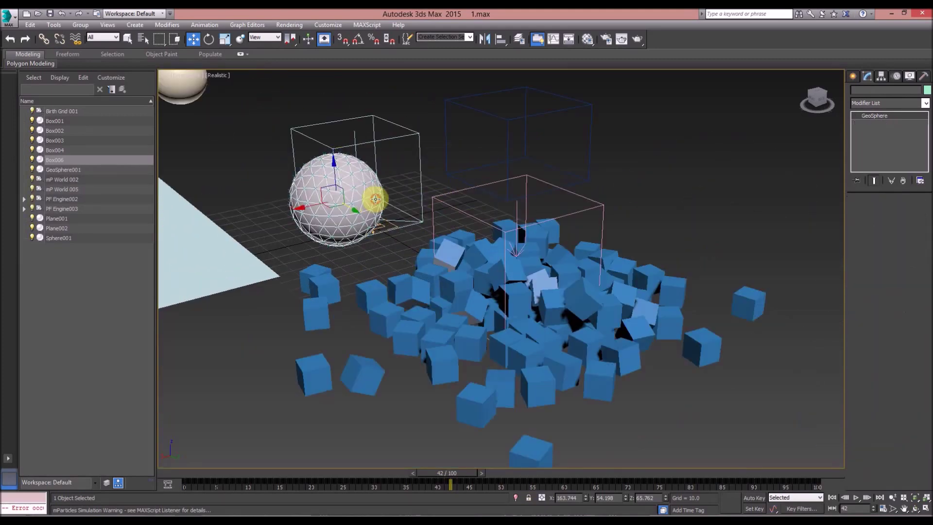
left_click(452, 281)
left_click(460, 204)
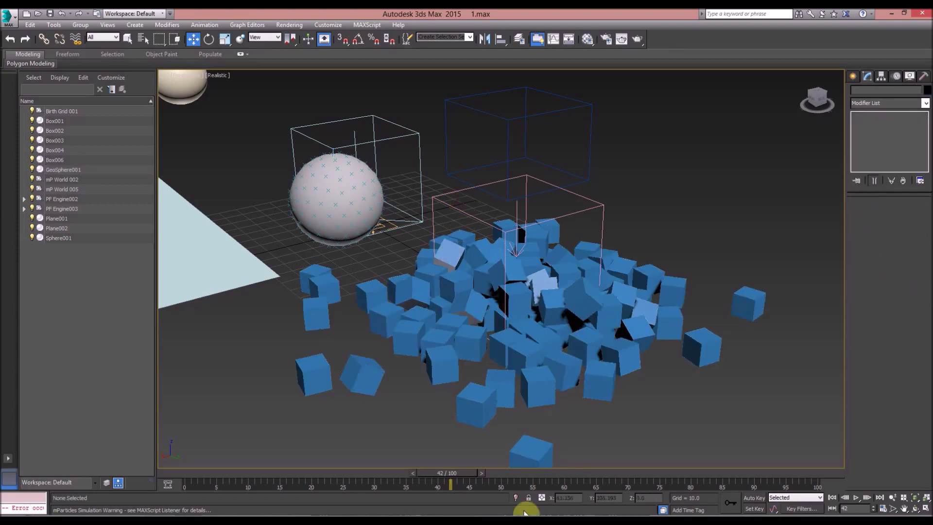
left_click_drag(254, 471, 347, 471)
- Rewind to frame 0 and delete the geosphere, particle cubes, their Particle Flow sources, birth grid and mP World helpers
left_click_drag(292, 91, 607, 362)
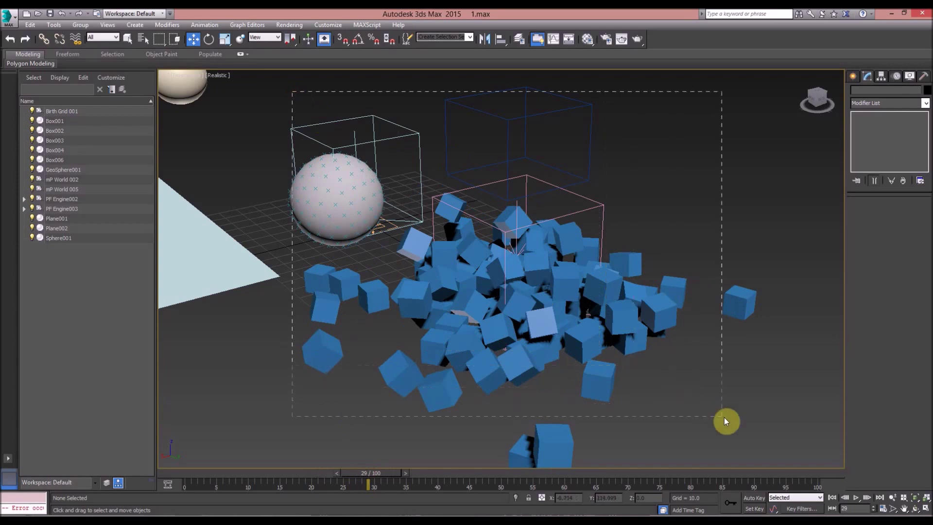
left_click_drag(723, 417, 724, 417)
right_click(369, 191)
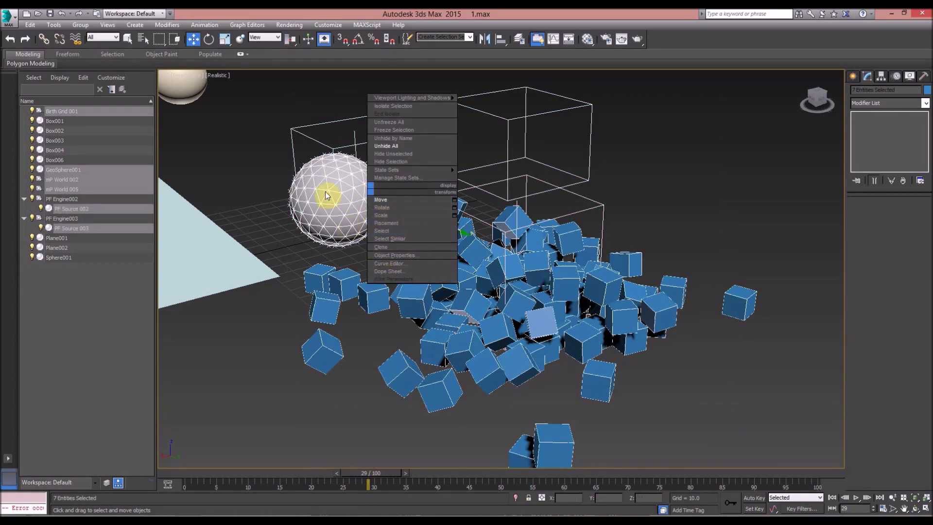
middle_click_drag(326, 196, 337, 196)
key("Home")
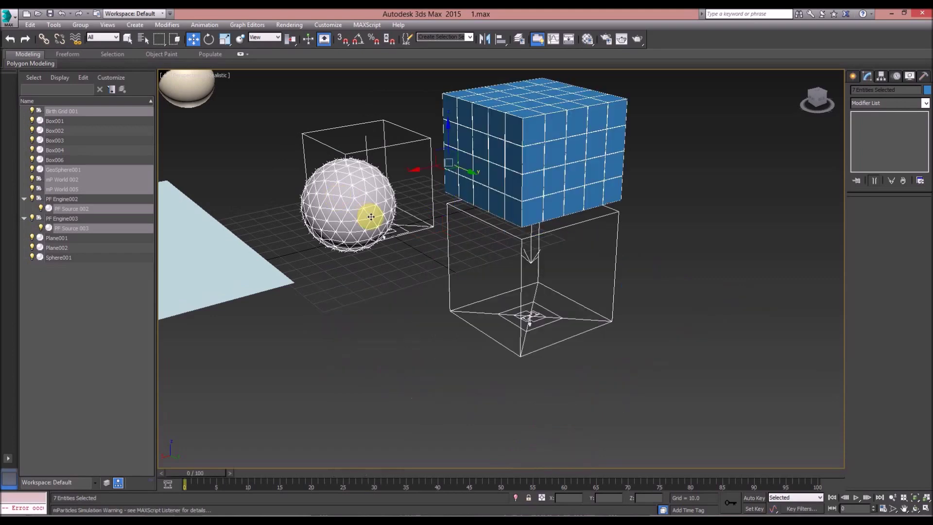
left_click_drag(318, 111, 643, 281)
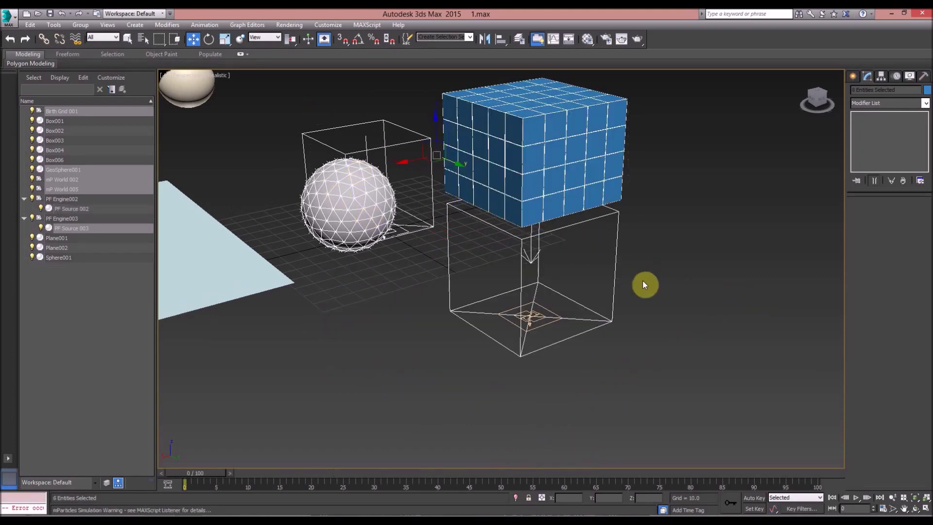
key("Delete")
middle_click_drag(551, 234, 559, 255)
left_click_drag(600, 385, 601, 386)
key("Delete")
middle_click_drag(602, 387, 366, 154, "alt")
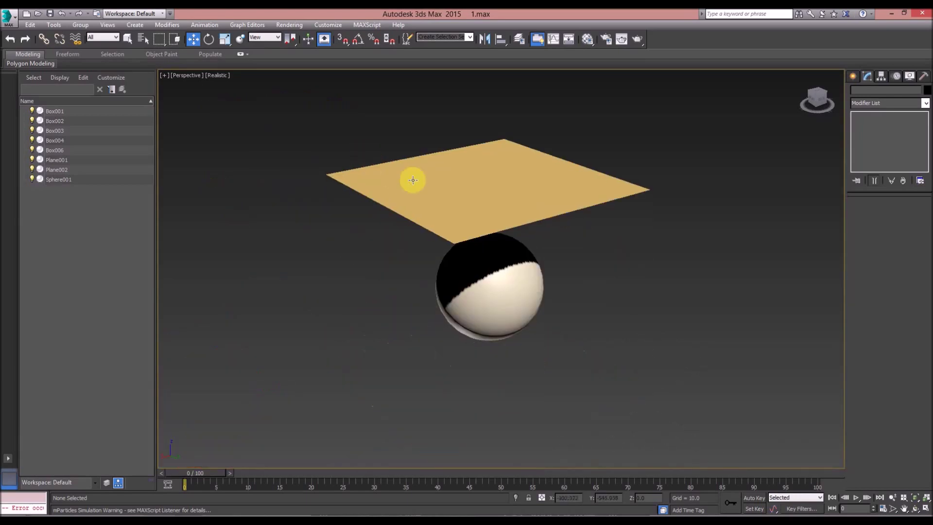
- Inspect the mCloth settings of the plane above the sphere and of the magenta soft-body box
left_click(393, 206)
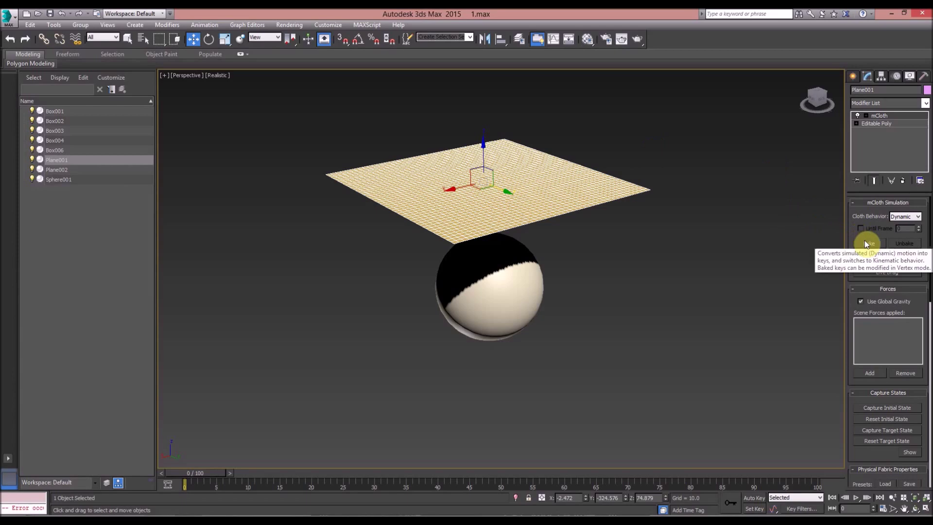
scroll(590, 231, "down", 4)
scroll(571, 219, "down", 2)
scroll(475, 181, "up", 3)
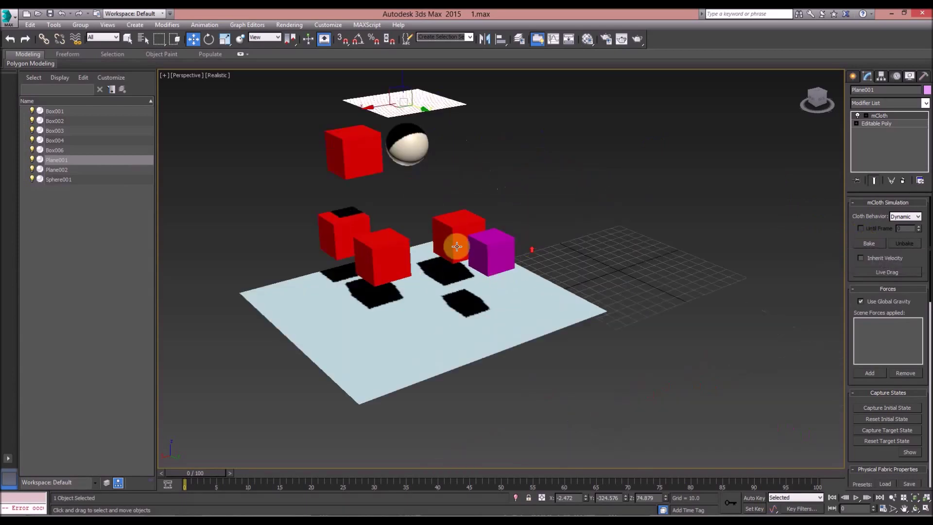
left_click(483, 252)
middle_click_drag(436, 176, 452, 248)
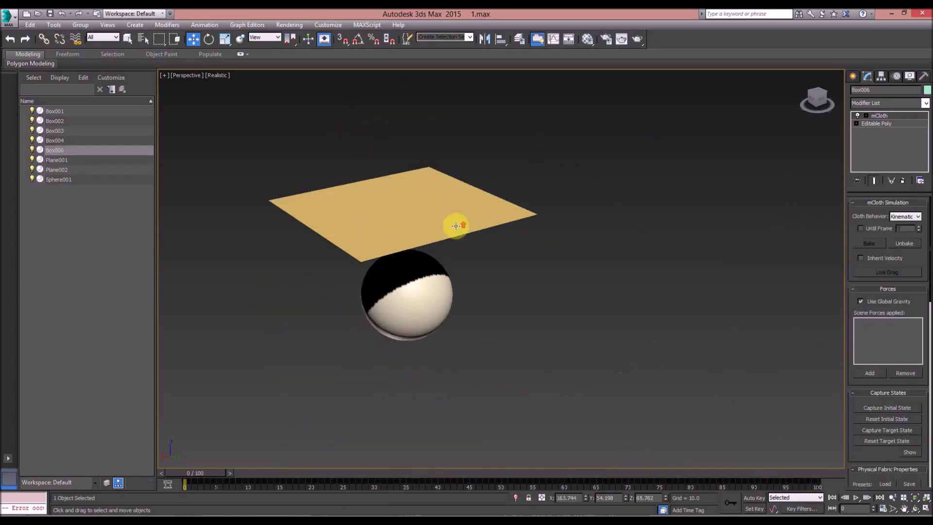
- Bake the plane's mCloth simulation partway and play back the cloth falling over the sphere
left_click(402, 243)
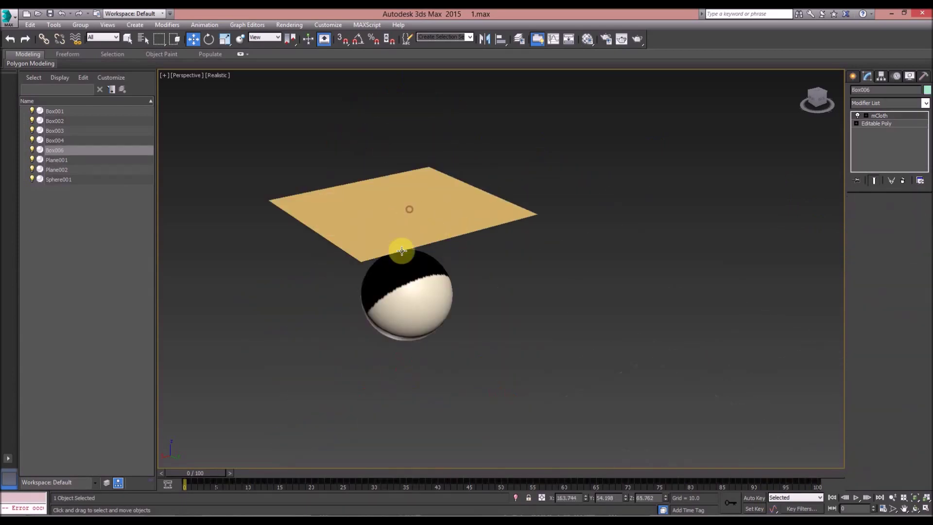
left_click(869, 239)
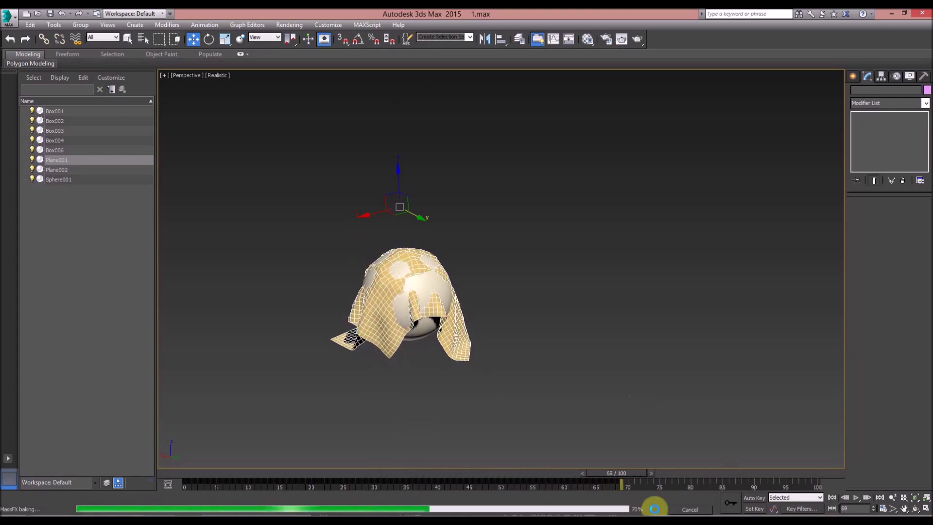
left_click(688, 508)
left_click(447, 303)
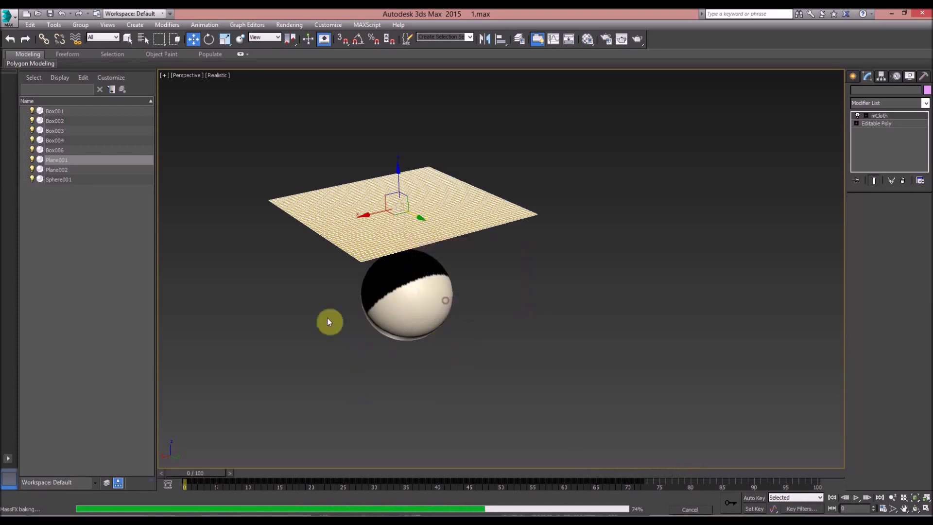
left_click(848, 497)
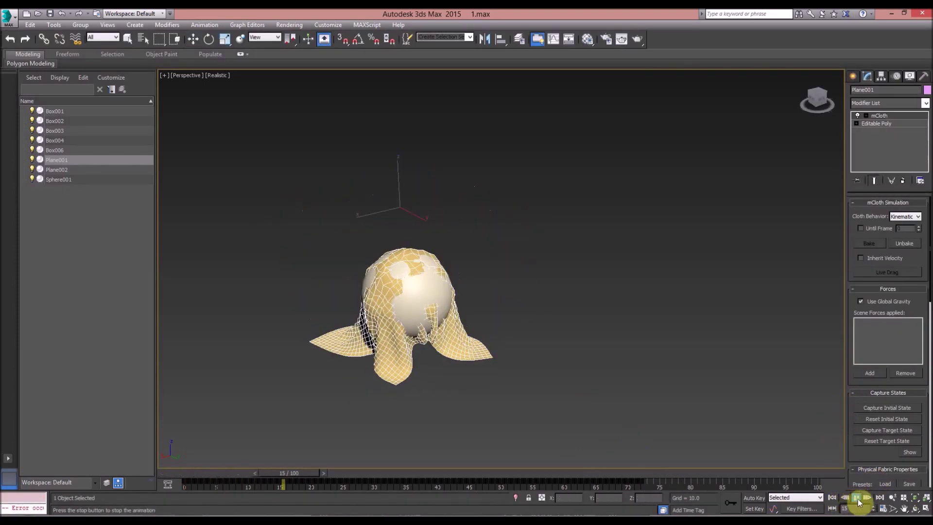
left_click(856, 498)
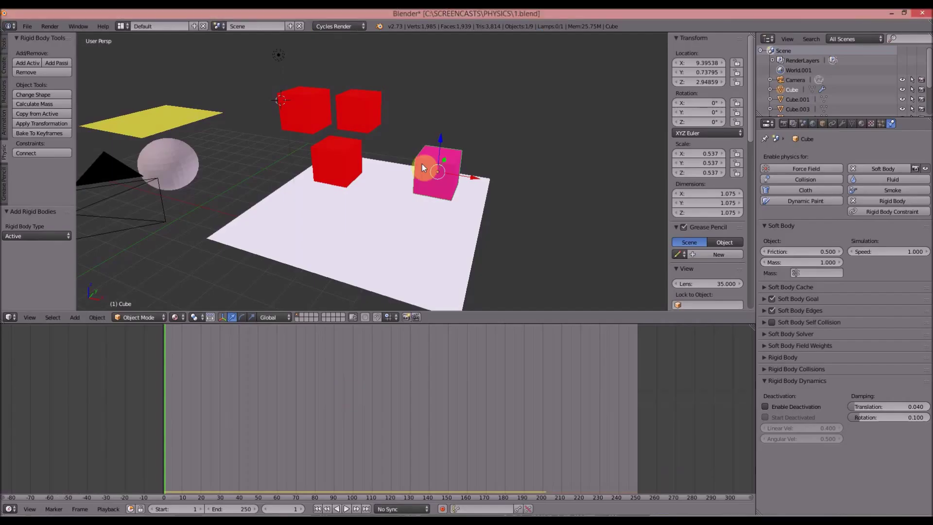
- Switch to Blender and enable Cloth physics on the yellow plane above the sphere
middle_click_drag(424, 163, 391, 155)
right_click(391, 155)
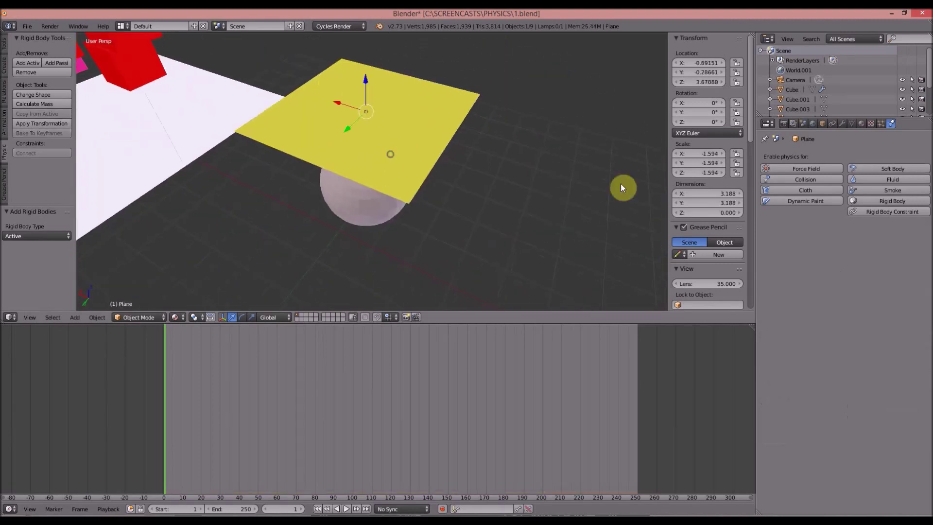
left_click(801, 196)
- Enable Collision physics on the sphere beneath the yellow cloth plane
middle_click_drag(555, 272, 481, 218)
right_click(409, 199)
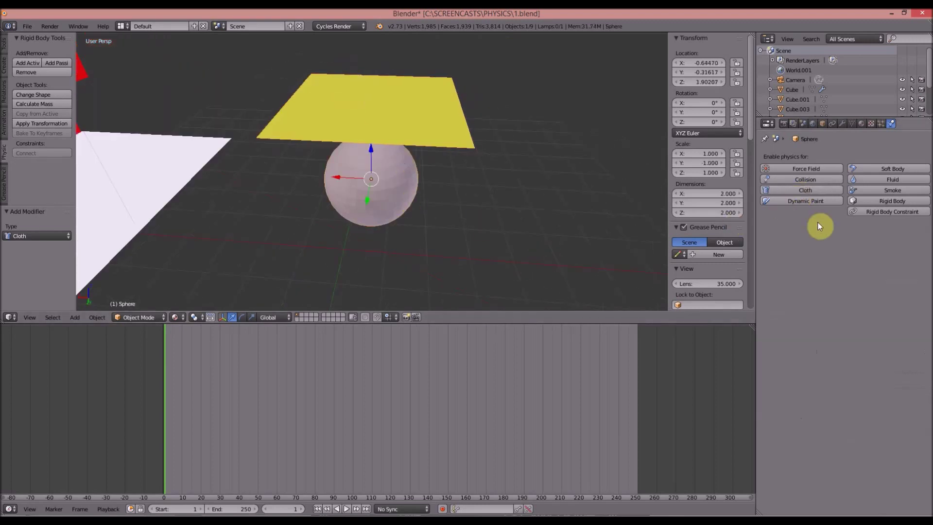
left_click(792, 181)
- Play the cloth simulation over the sphere, then stop it and rewind to frame 1
middle_click_drag(447, 191, 411, 118)
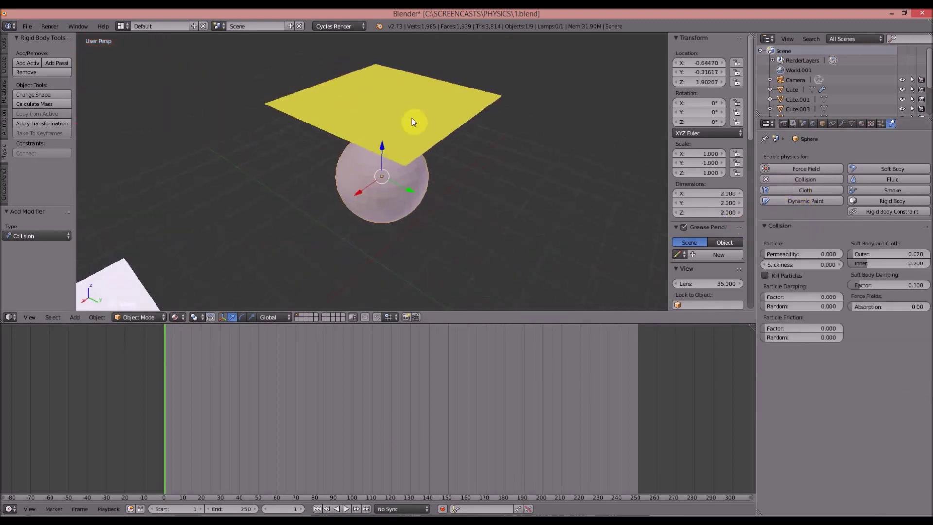
left_click(347, 509)
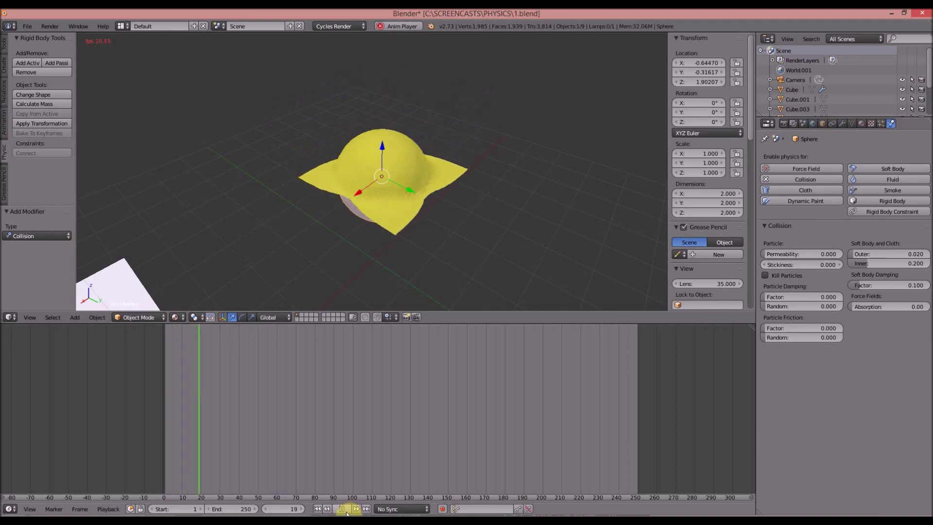
middle_click_drag(410, 235, 383, 176)
scroll(382, 176, "up", 2)
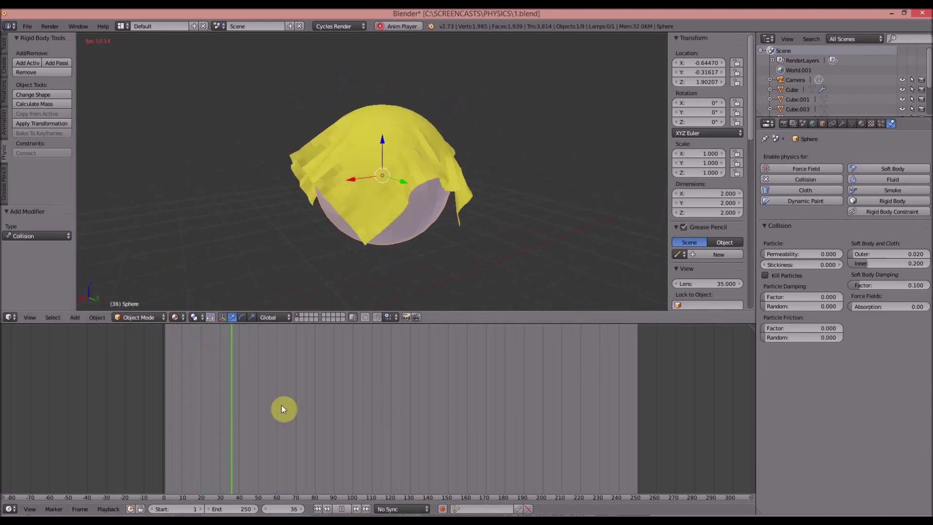
left_click(336, 508)
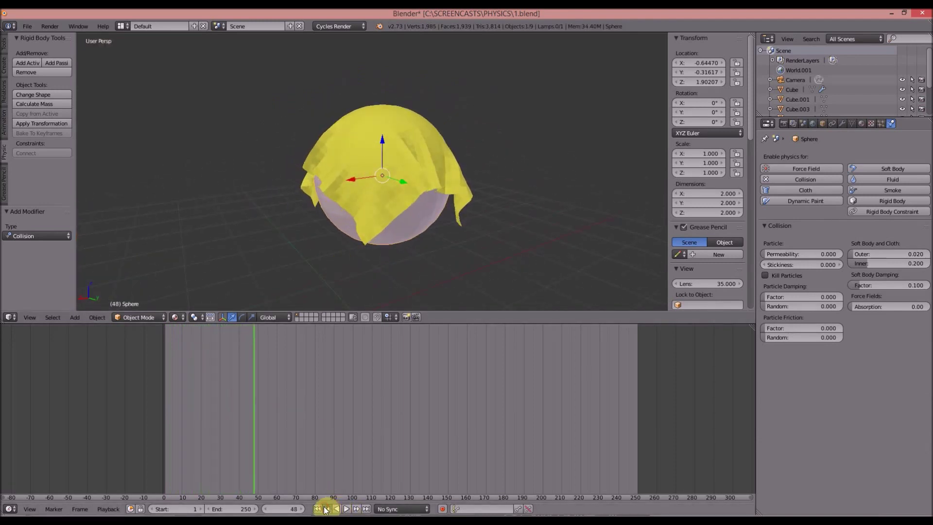
left_click(317, 509)
scroll(415, 162, "down", 4)
middle_click_drag(415, 162, 389, 185)
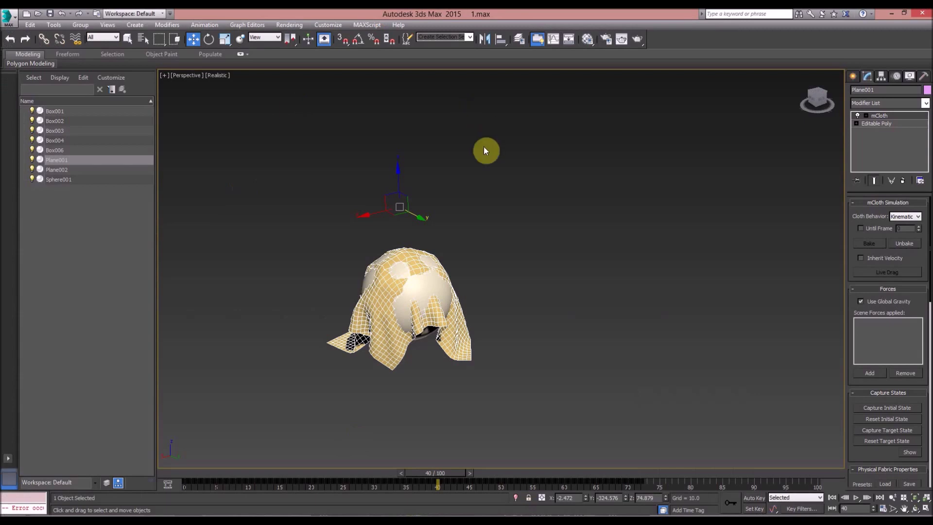
- Switch to 3ds Max and examine the physical material and shape settings of the separate red box's MassFX Rigid Body
scroll(479, 184, "down", 3)
middle_click_drag(479, 184, 546, 239)
scroll(520, 234, "up", 4)
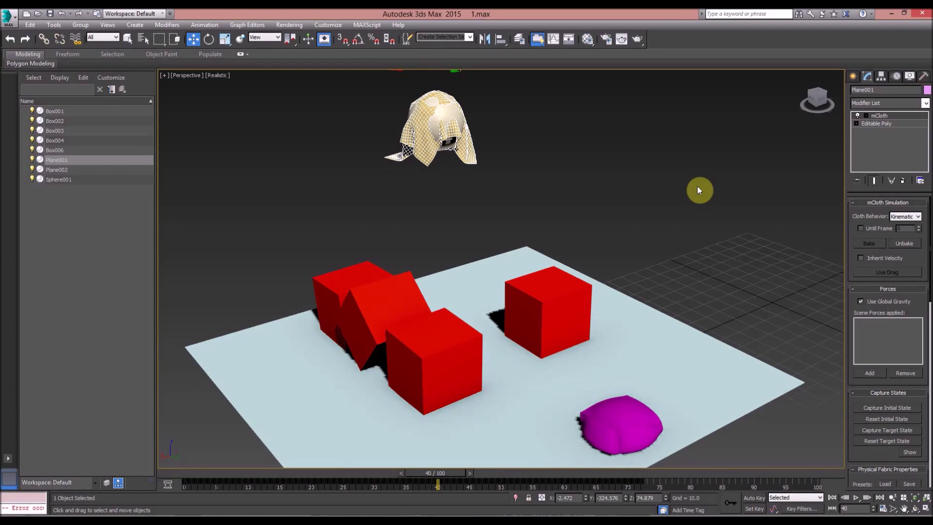
scroll(412, 352, "up", 2)
left_click(575, 296)
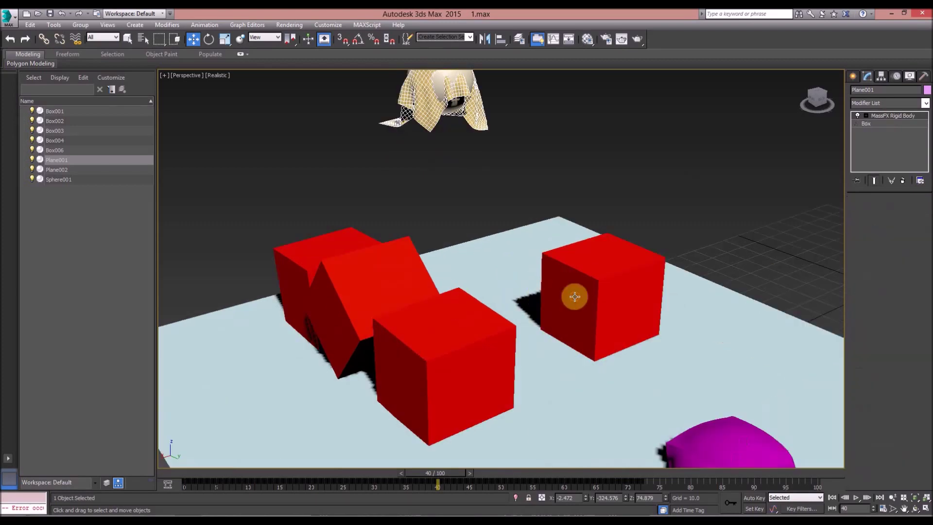
left_click_drag(851, 305, 844, 268)
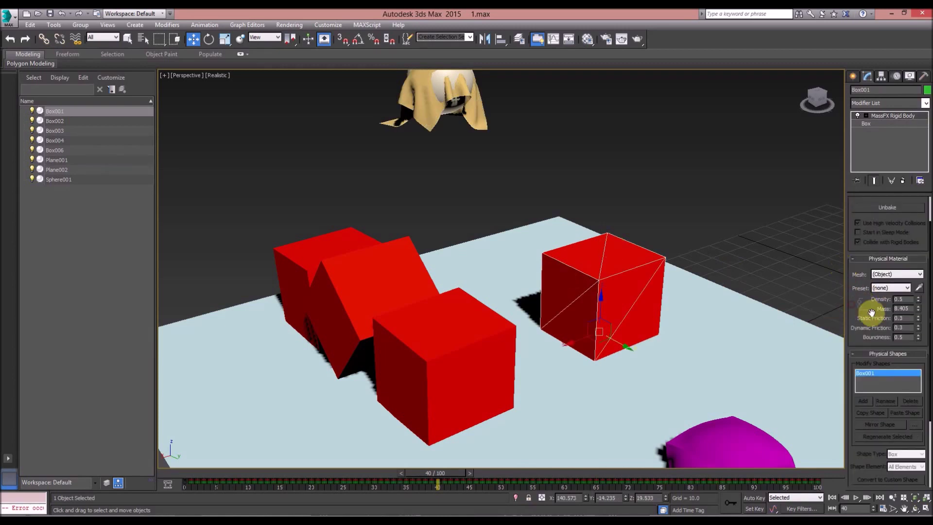
left_click_drag(852, 398, 838, 356)
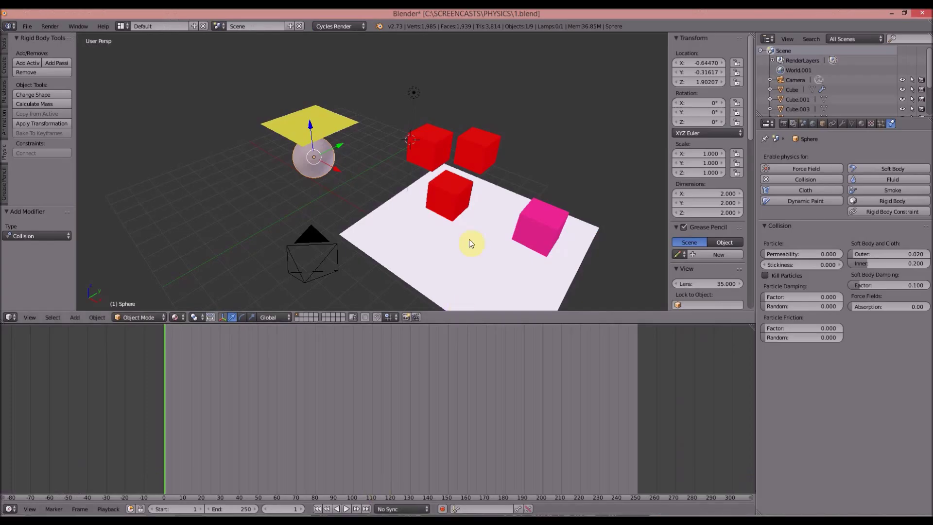
- Switch to Blender and compare the physics settings of the red rigid body cubes and the yellow cloth plane
right_click(444, 197)
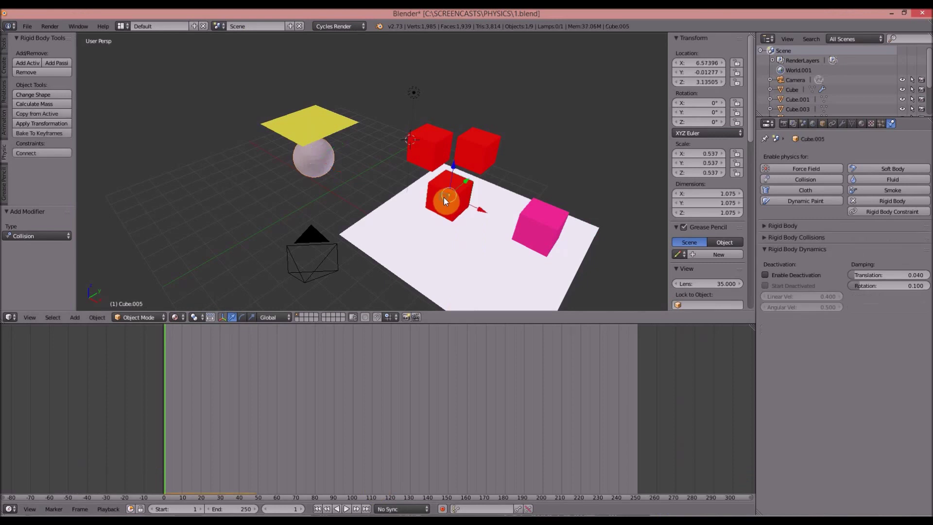
right_click(420, 142)
right_click(309, 123)
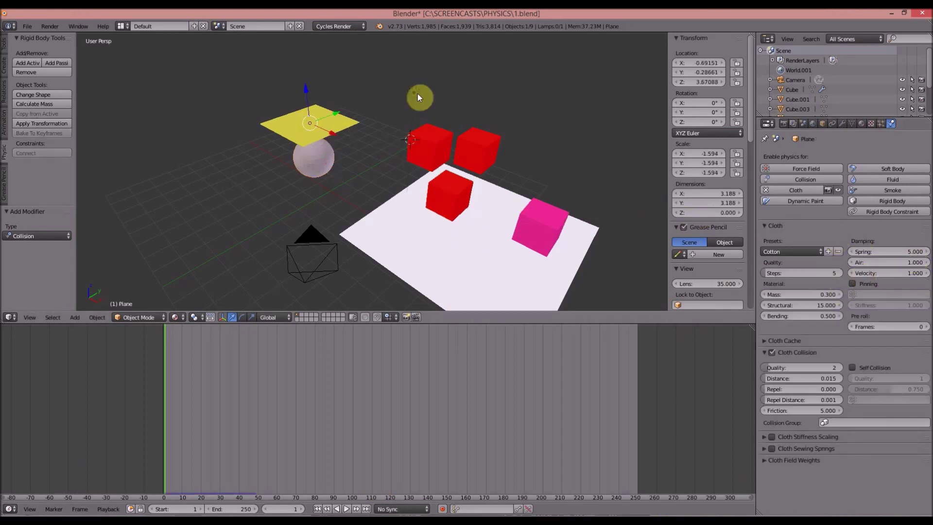
middle_click_drag(416, 93, 376, 137)
right_click(440, 251)
middle_click_drag(440, 251, 393, 209)
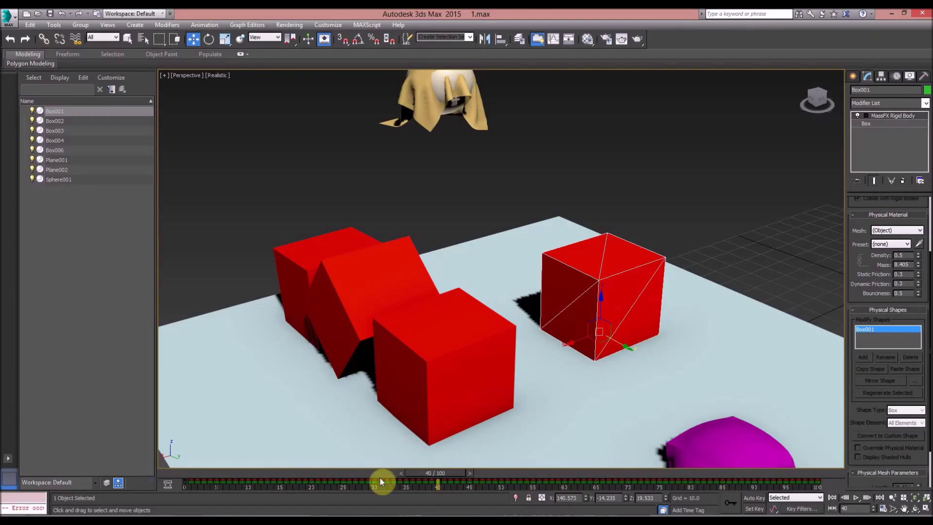
scroll(346, 221, "down", 5)
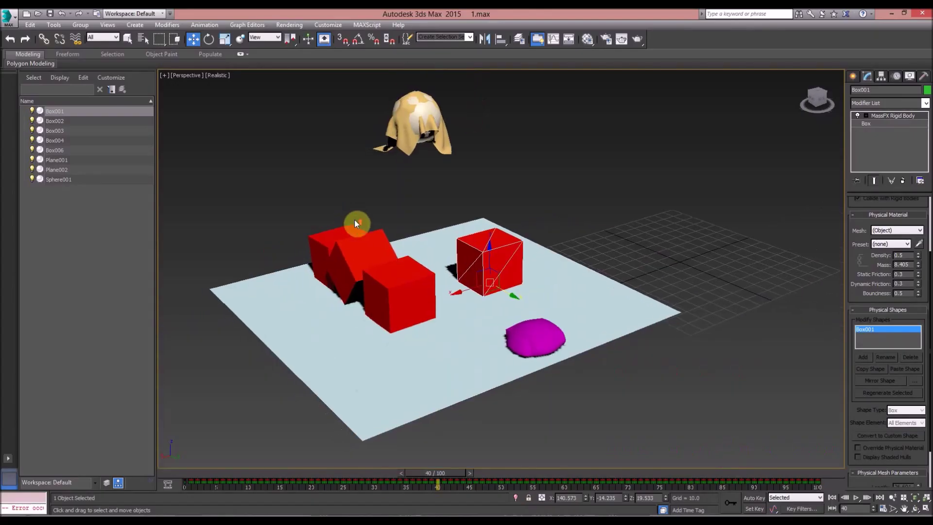
scroll(354, 218, "up", 5)
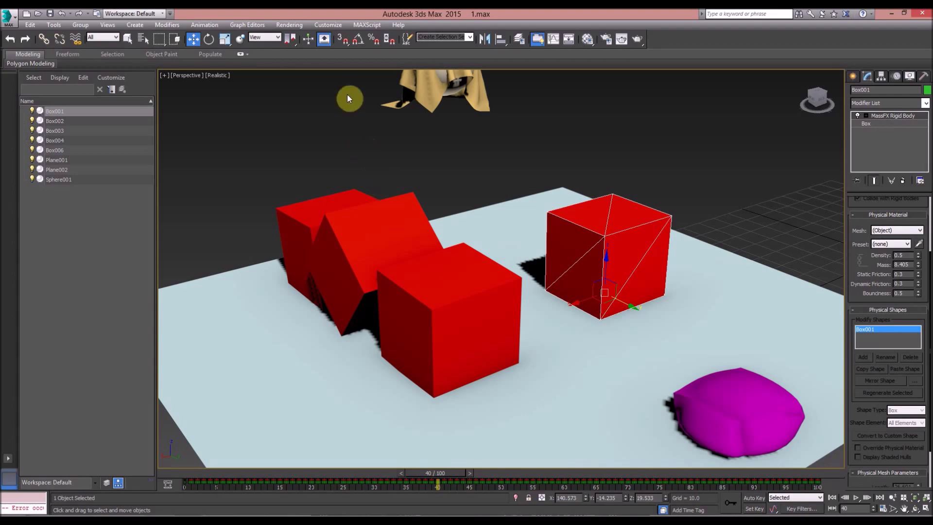
scroll(345, 136, "down", 8)
scroll(358, 192, "up", 3)
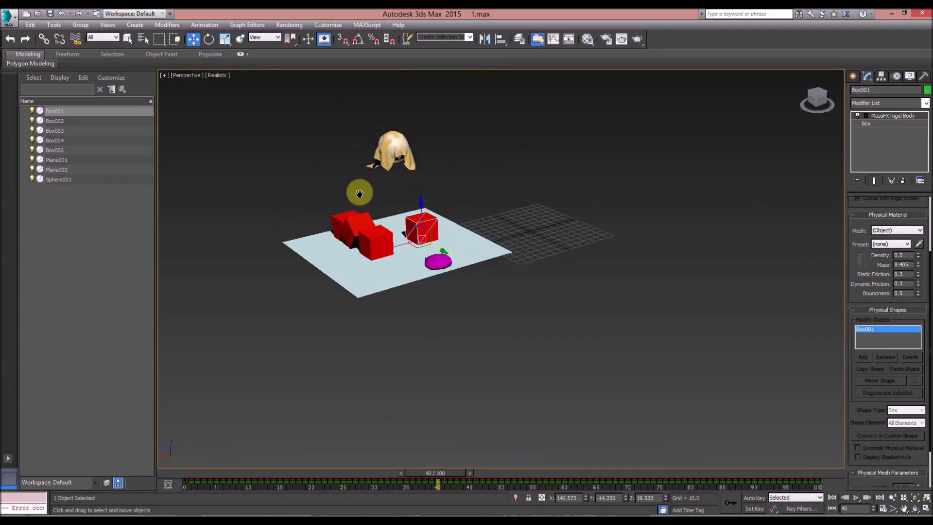
middle_click_drag(365, 192, 364, 214)
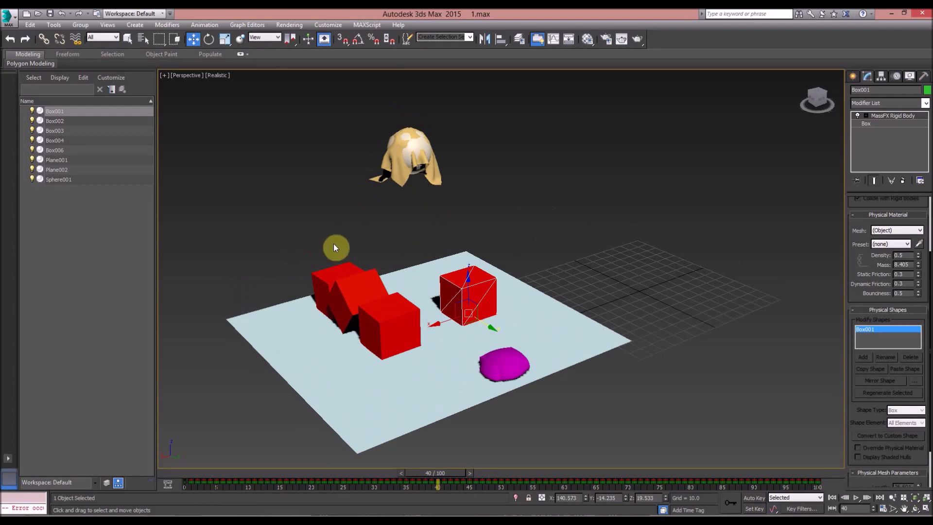